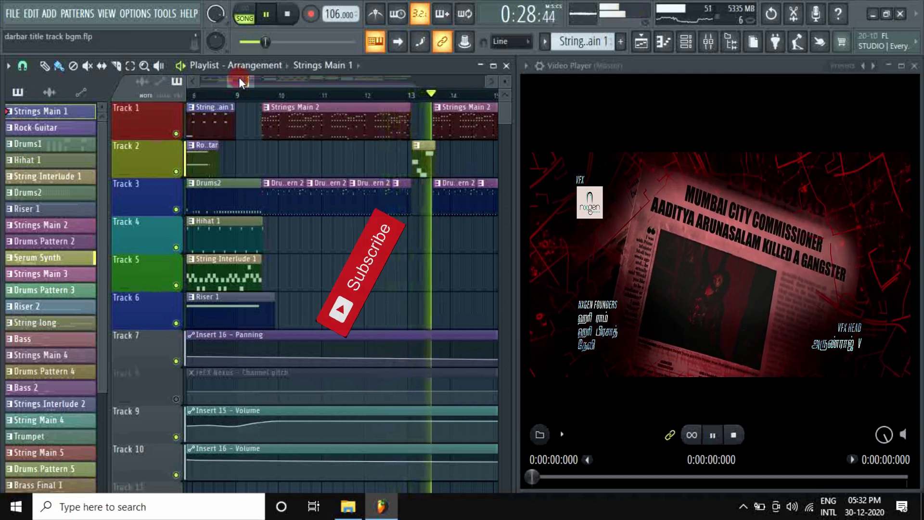
- Follow the playing song through the playlist up to the Brass Final 2 section, keeping the playhead in view, and halt playback
{"action": "left_click_drag", "start_coordinate": [239, 77], "coordinate": [261, 80]}
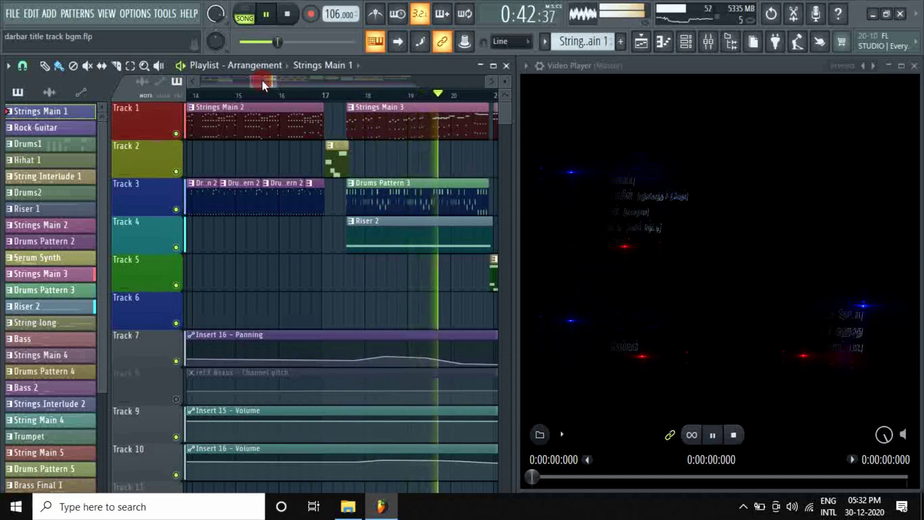
{"action": "left_click_drag", "start_coordinate": [262, 80], "coordinate": [291, 87]}
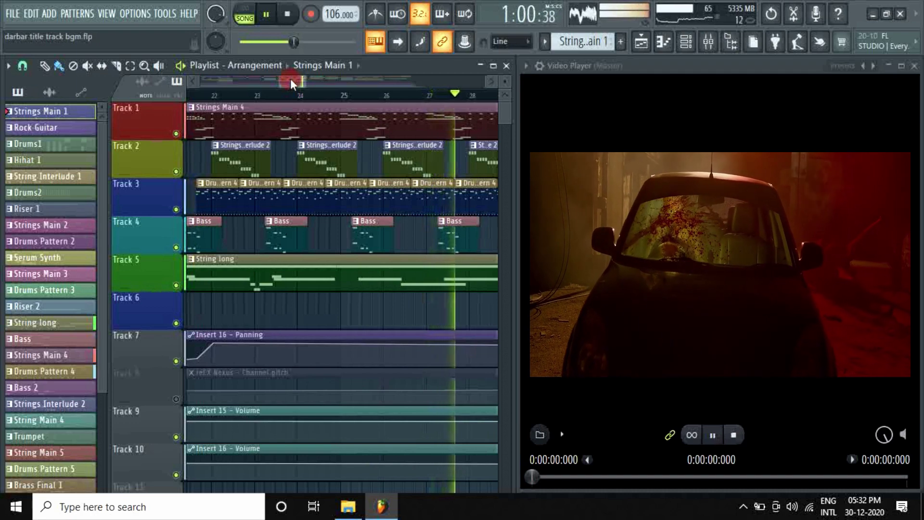
{"action": "left_click_drag", "start_coordinate": [290, 79], "coordinate": [315, 85]}
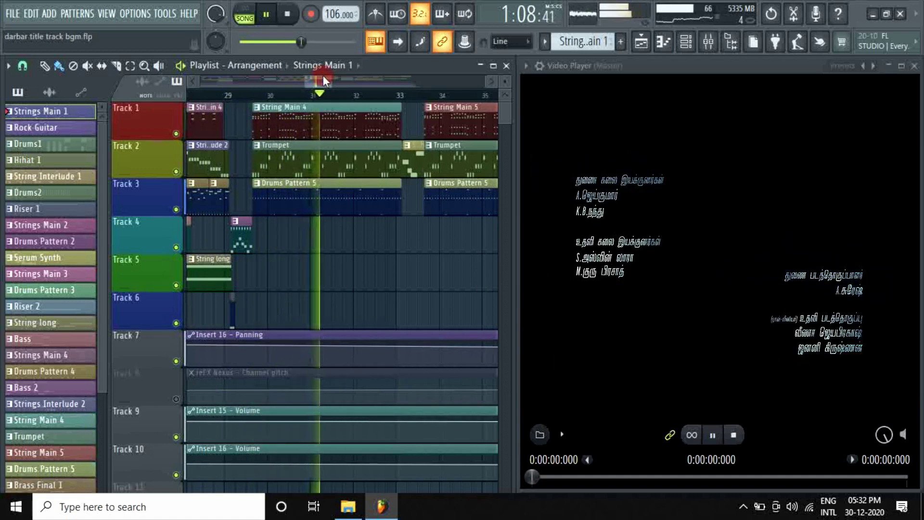
{"action": "scroll", "coordinate": [336, 117], "scroll_direction": "up", "scroll_amount": 2}
{"action": "scroll", "coordinate": [338, 113], "scroll_direction": "up", "scroll_amount": 1}
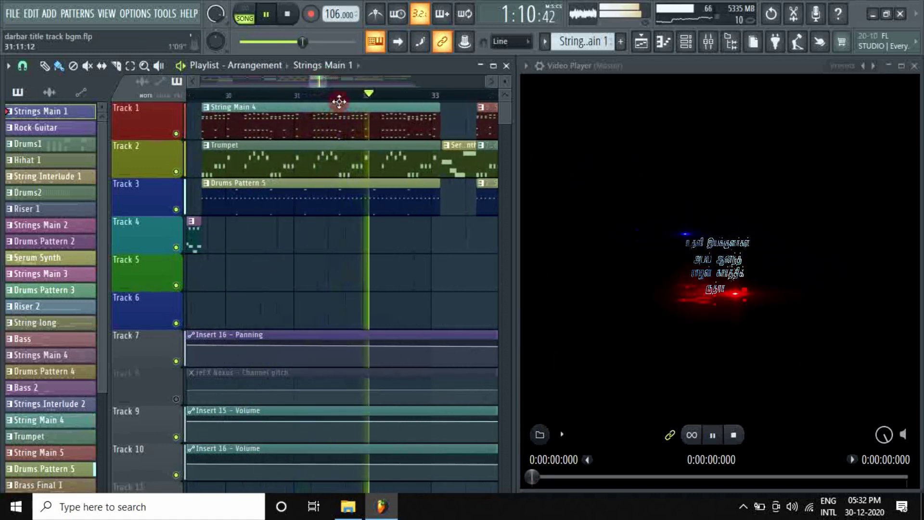
{"action": "left_click_drag", "start_coordinate": [317, 86], "coordinate": [330, 87]}
{"action": "left_click", "coordinate": [348, 141]}
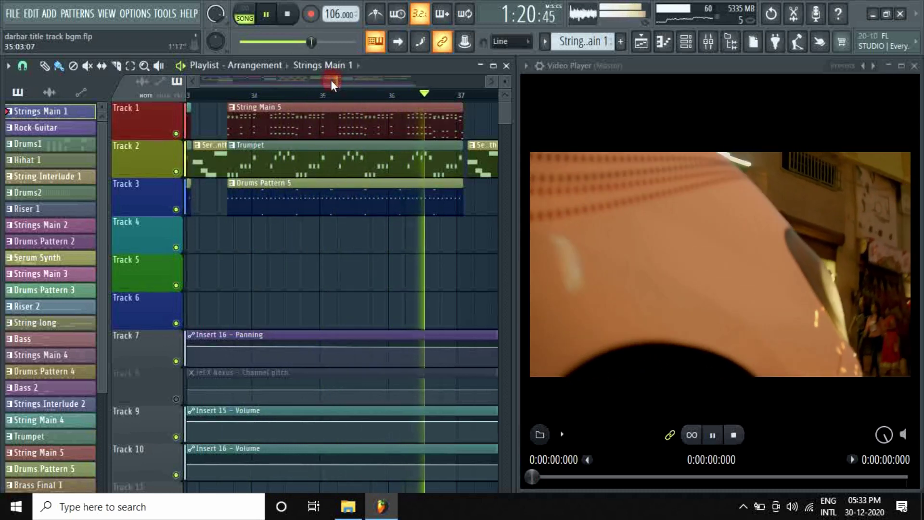
{"action": "scroll", "coordinate": [348, 85], "scroll_direction": "down", "scroll_amount": 1}
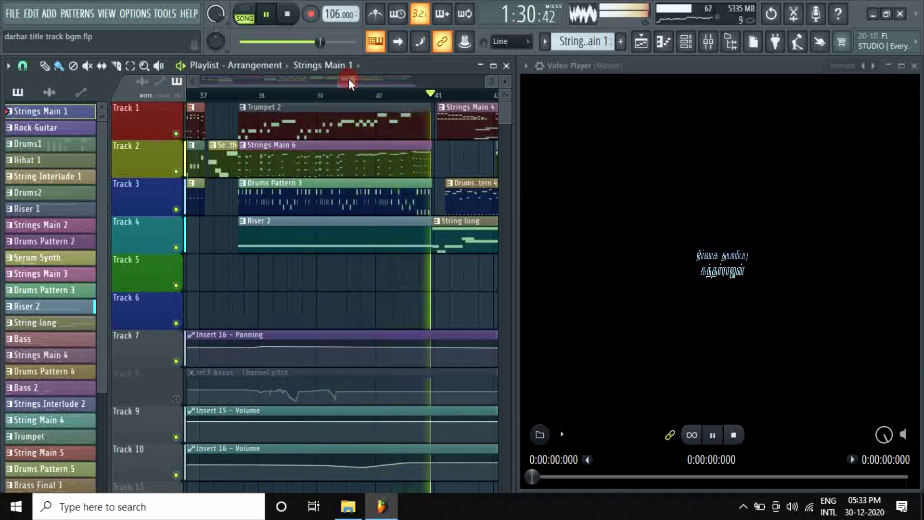
{"action": "left_click_drag", "start_coordinate": [349, 79], "coordinate": [369, 84]}
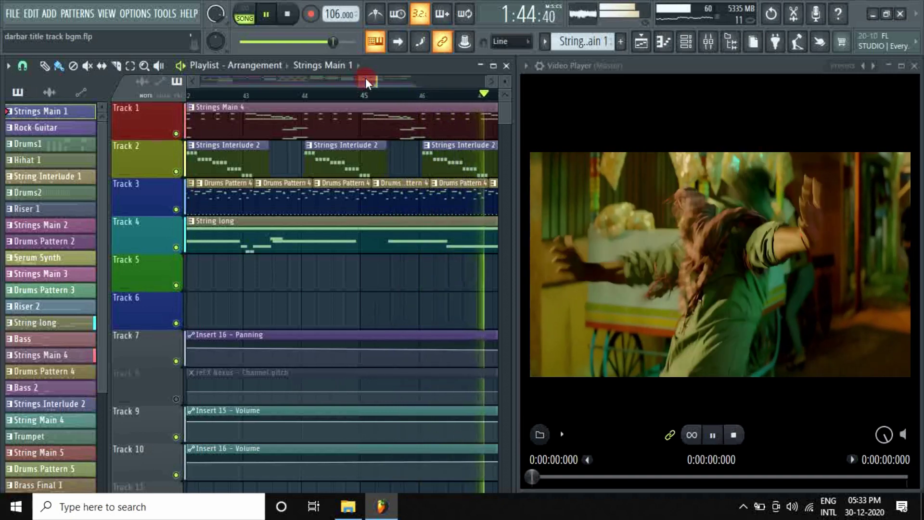
{"action": "left_click_drag", "start_coordinate": [365, 78], "coordinate": [388, 85]}
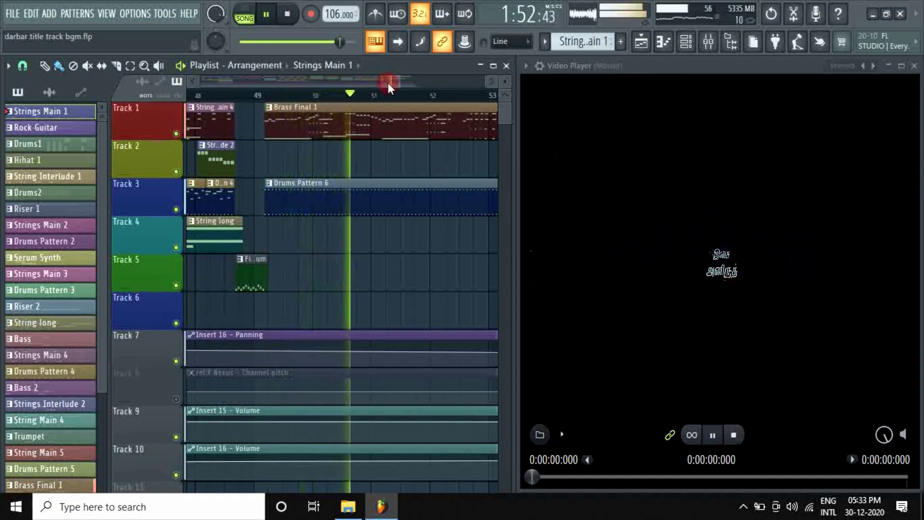
{"action": "left_click_drag", "start_coordinate": [386, 80], "coordinate": [400, 82]}
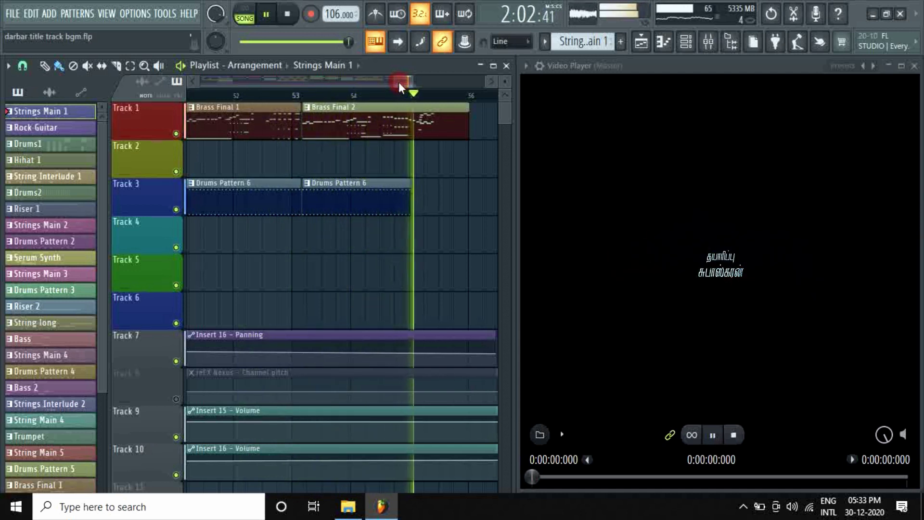
{"action": "left_click", "coordinate": [269, 16]}
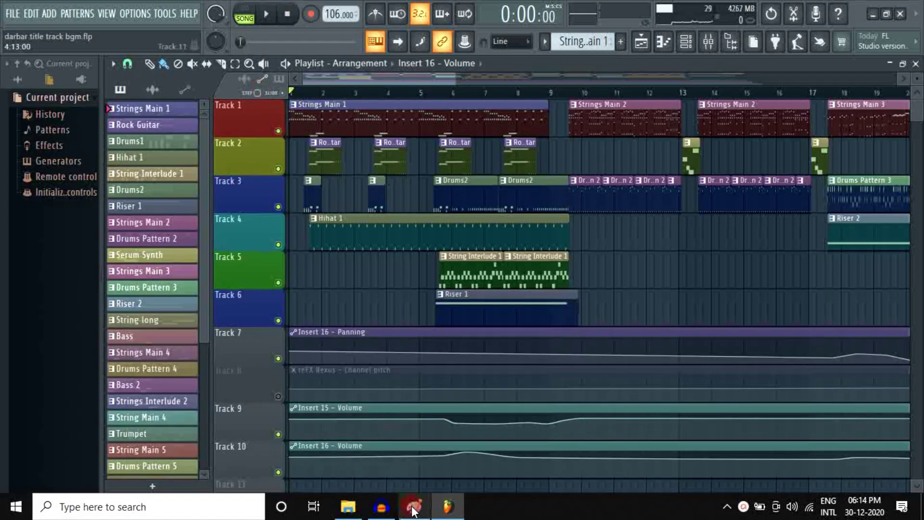
- Switch to Paint to review the list of instruments used, and return to FL Studio
{"action": "left_click", "coordinate": [412, 508]}
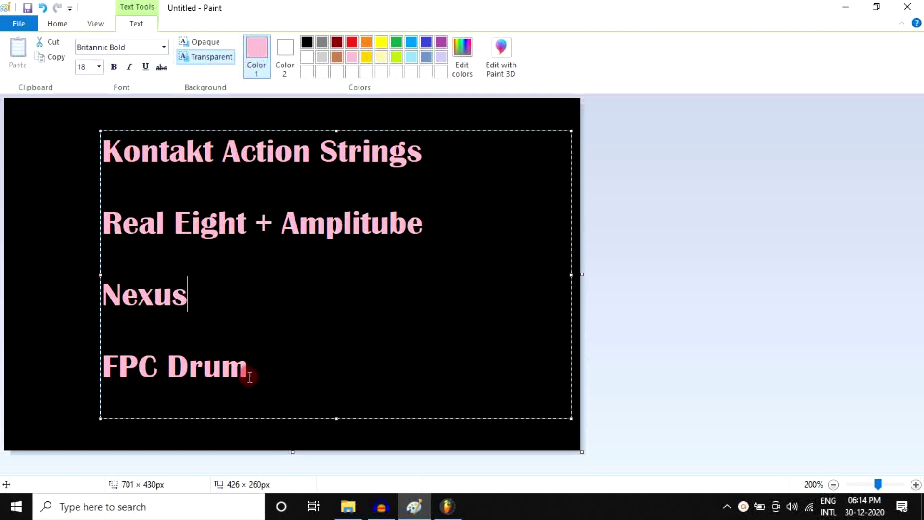
{"action": "left_click", "coordinate": [446, 506]}
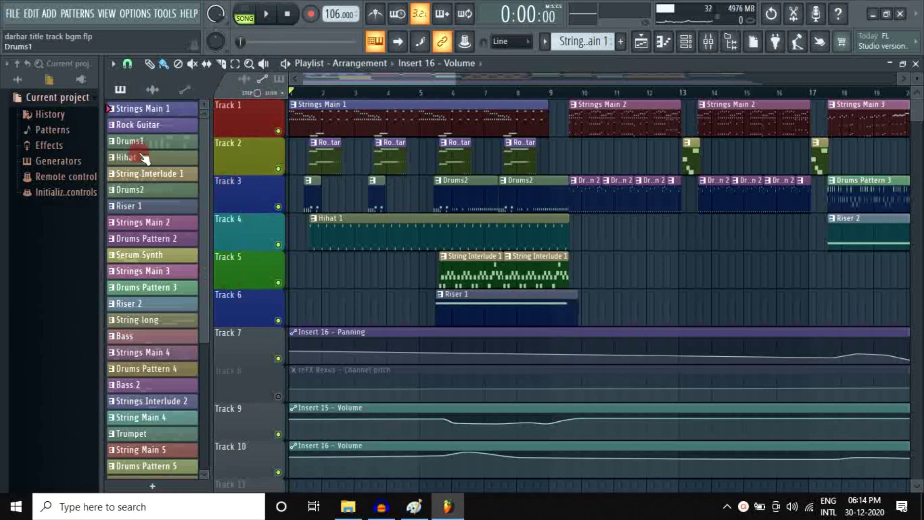
- Open the Strings Main 1 pattern's Kontakt notes in the piano roll as a smaller window placed beside the pattern list
{"action": "double_click", "coordinate": [161, 112]}
{"action": "double_click", "coordinate": [856, 67]}
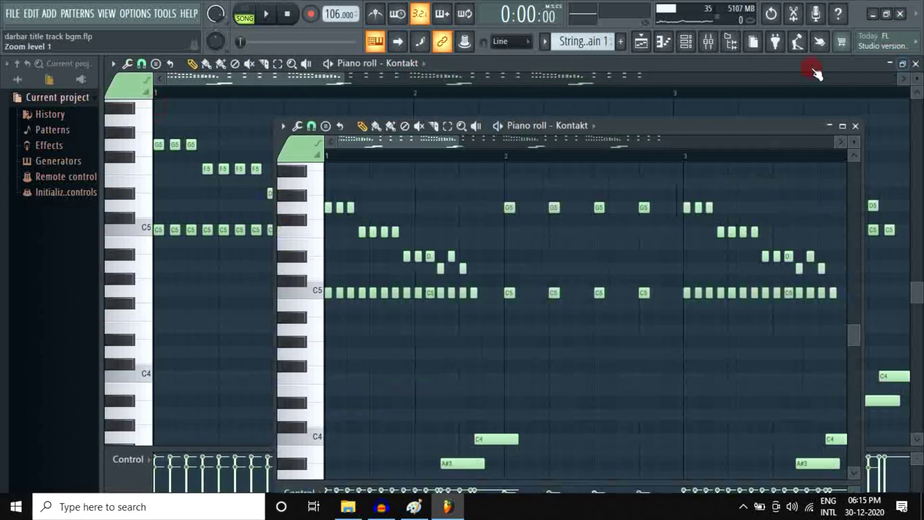
{"action": "left_click_drag", "start_coordinate": [561, 128], "coordinate": [618, 94]}
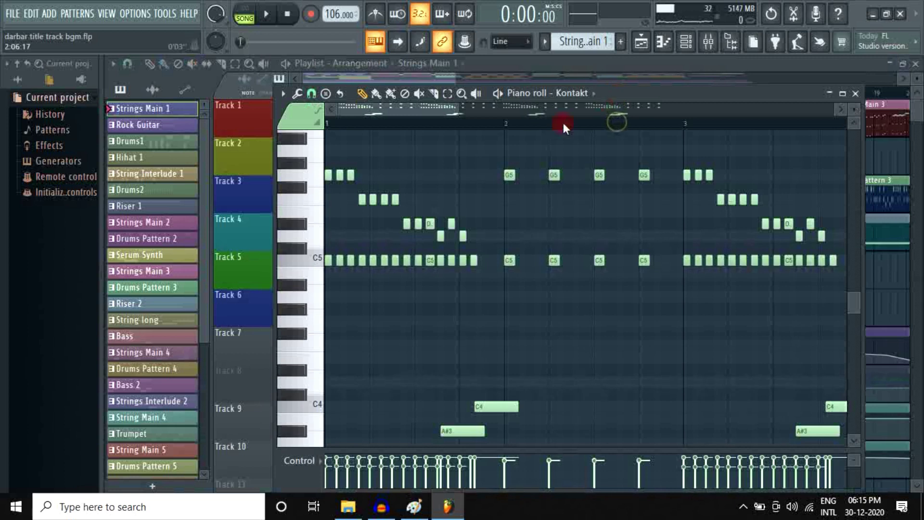
- Play the Strings Main 1 pattern in pattern mode and pause it after listening to the first bars
{"action": "left_click", "coordinate": [266, 18]}
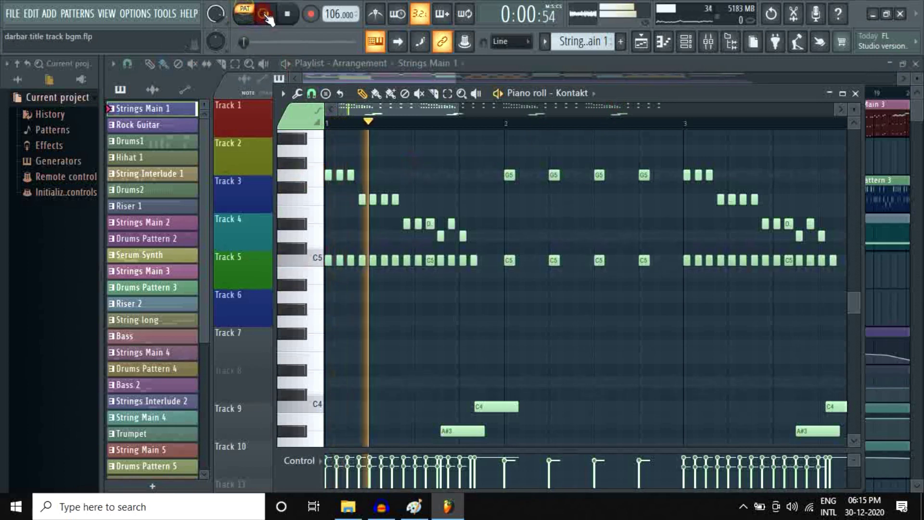
{"action": "left_click", "coordinate": [517, 257]}
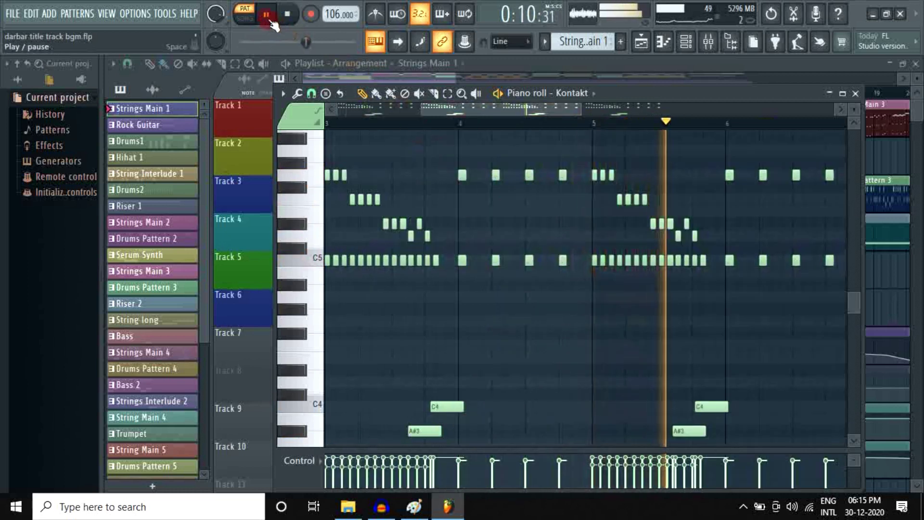
{"action": "left_click", "coordinate": [266, 14]}
- Replay Strings Main 1 from its first bar and examine its high and low notes through bar 8
{"action": "left_click_drag", "start_coordinate": [474, 107], "coordinate": [391, 107]}
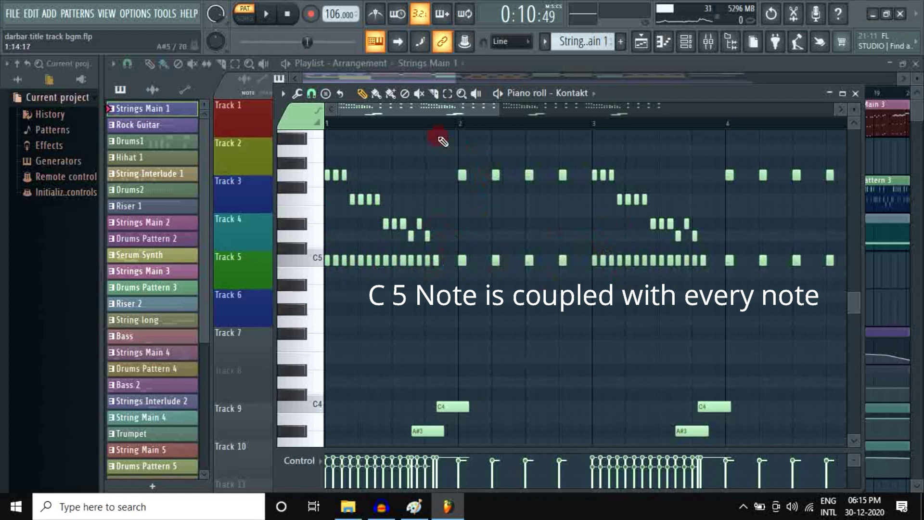
{"action": "left_click", "coordinate": [210, 100]}
{"action": "left_click", "coordinate": [268, 14]}
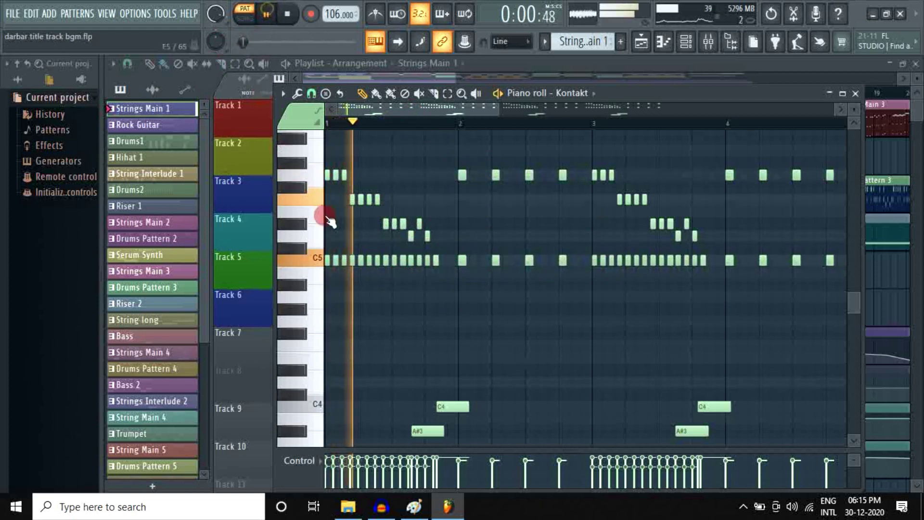
{"action": "scroll", "coordinate": [410, 299], "scroll_direction": "down", "scroll_amount": 3}
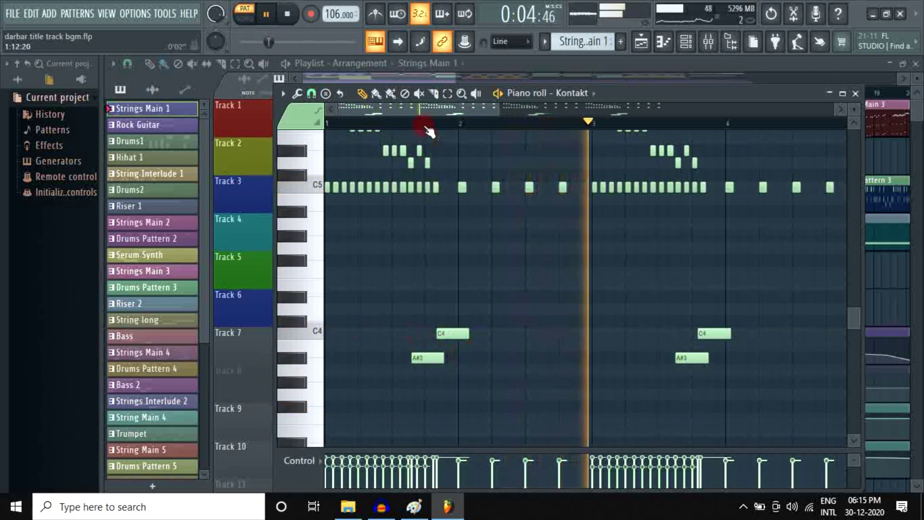
{"action": "left_click_drag", "start_coordinate": [439, 108], "coordinate": [501, 109]}
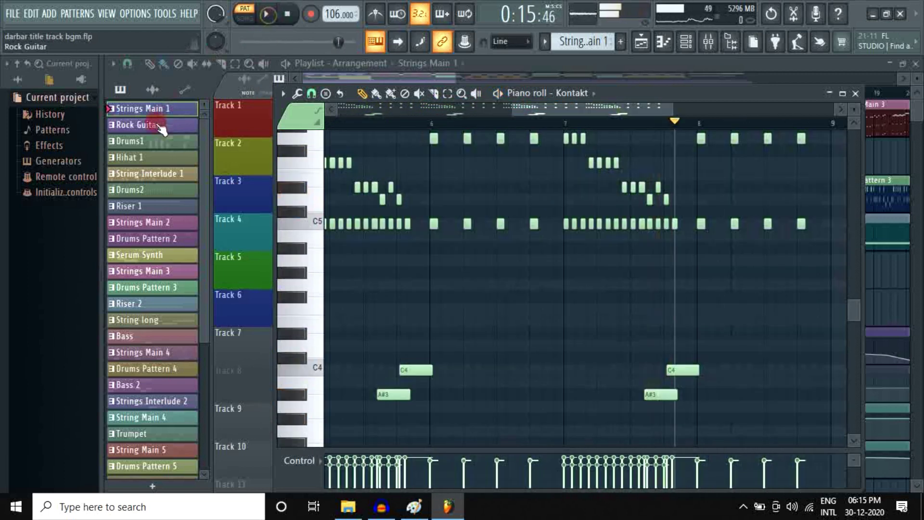
- Open the Rock Guitar pattern's RealEight notes, play the pattern to inspect its upper and lower notes, and pause it
{"action": "left_click", "coordinate": [159, 126]}
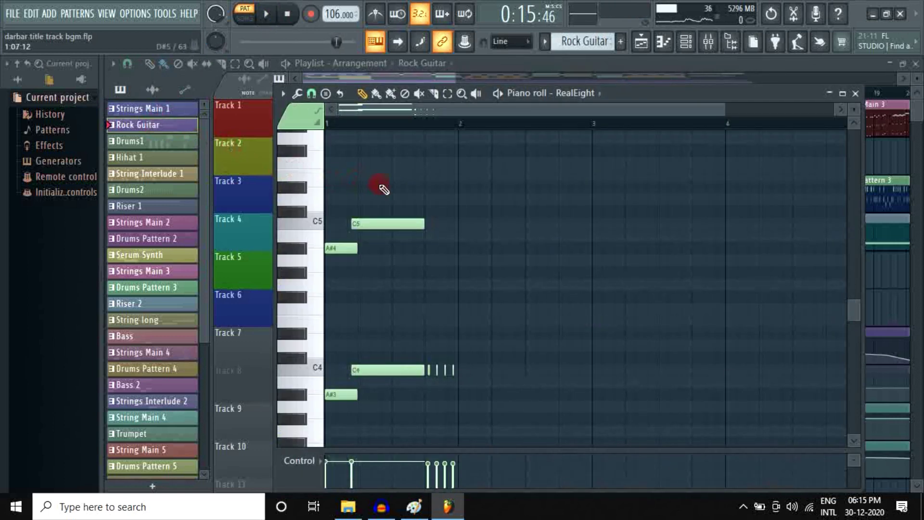
{"action": "left_click", "coordinate": [268, 16]}
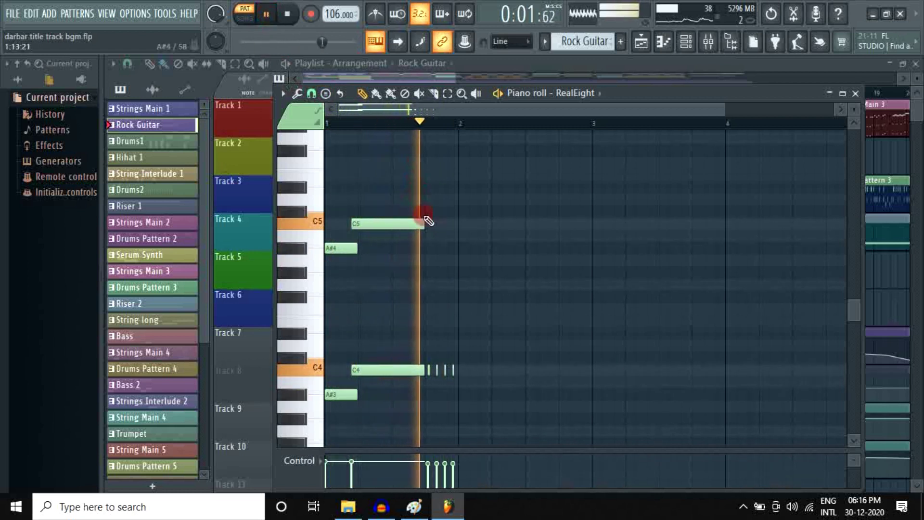
{"action": "scroll", "coordinate": [443, 370], "scroll_direction": "down", "scroll_amount": 3}
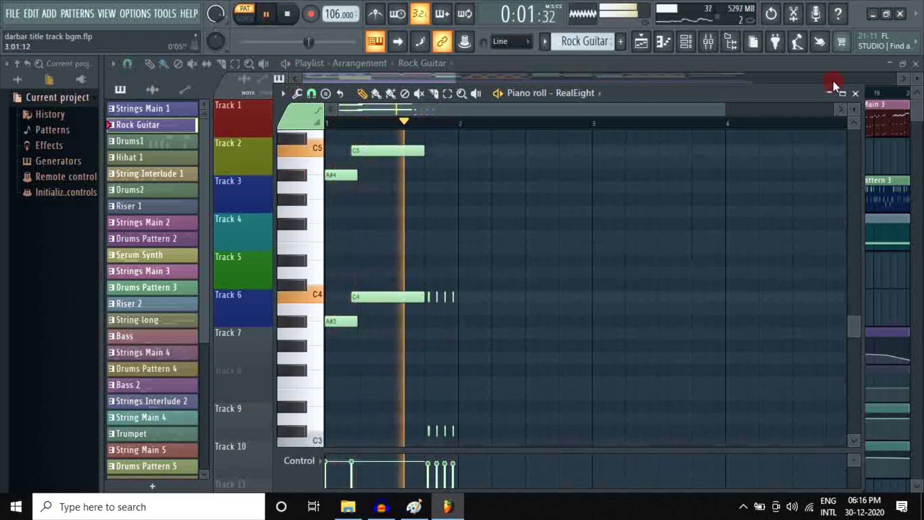
{"action": "left_click", "coordinate": [266, 16]}
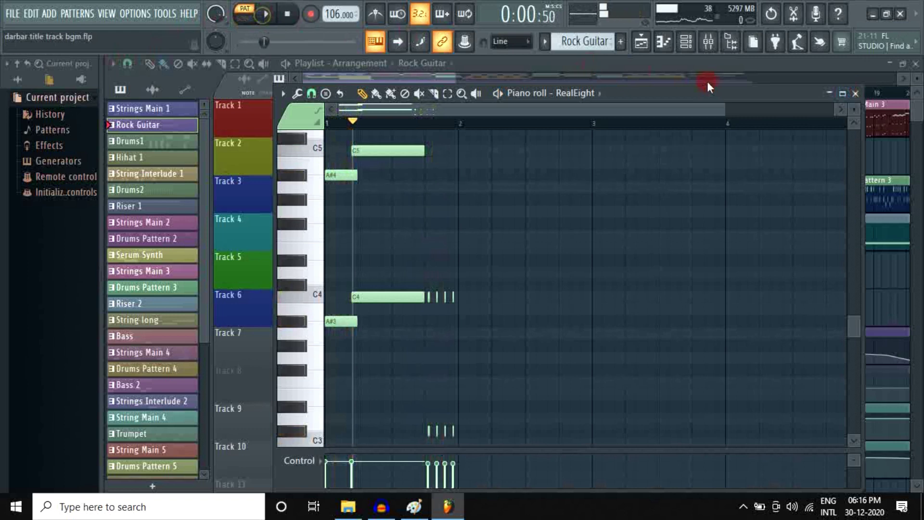
- Show the RealEight instrument and audition several notes on its on-screen keyboard
{"action": "left_click", "coordinate": [426, 239]}
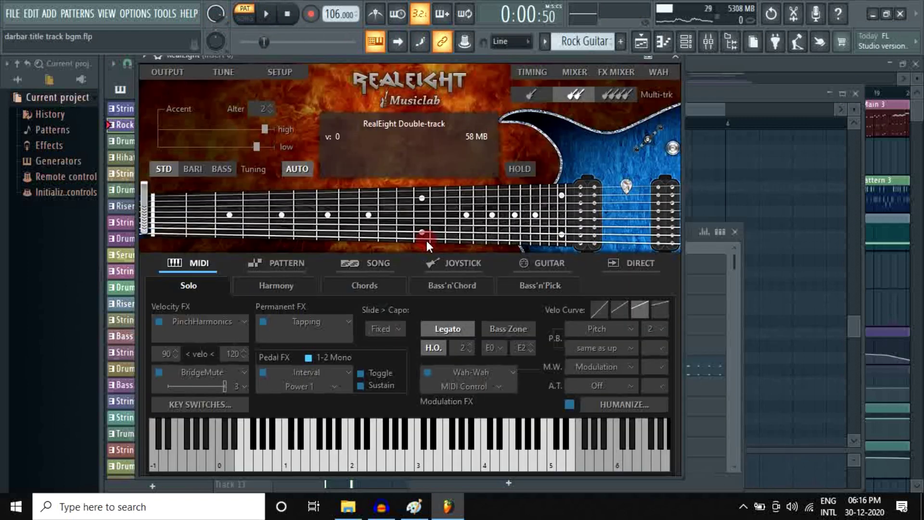
{"action": "left_click", "coordinate": [417, 440]}
{"action": "left_click", "coordinate": [404, 457]}
{"action": "left_click", "coordinate": [458, 457]}
{"action": "left_click", "coordinate": [371, 463]}
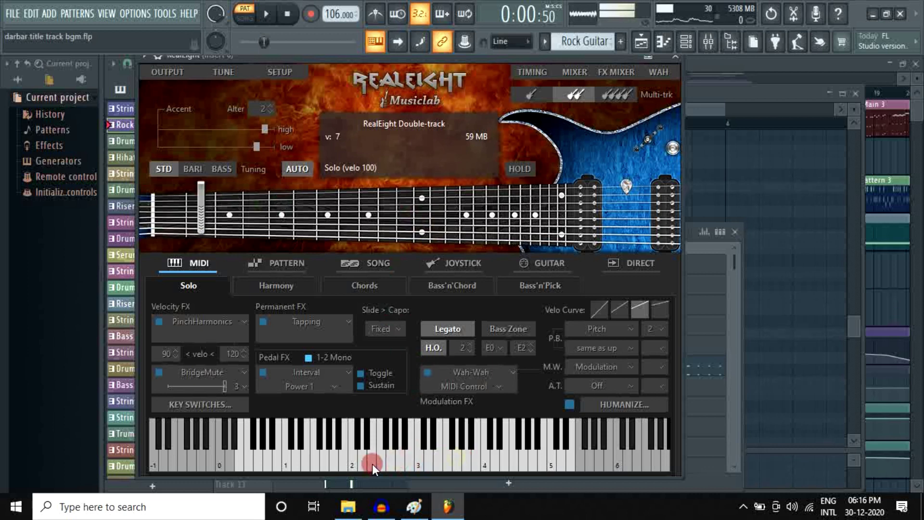
{"action": "left_click", "coordinate": [388, 272]}
- Inspect the first AmpliTube 4 effect on the guitar's mixer track, Insert 6, and close the effect and the mixer
{"action": "left_click", "coordinate": [685, 44]}
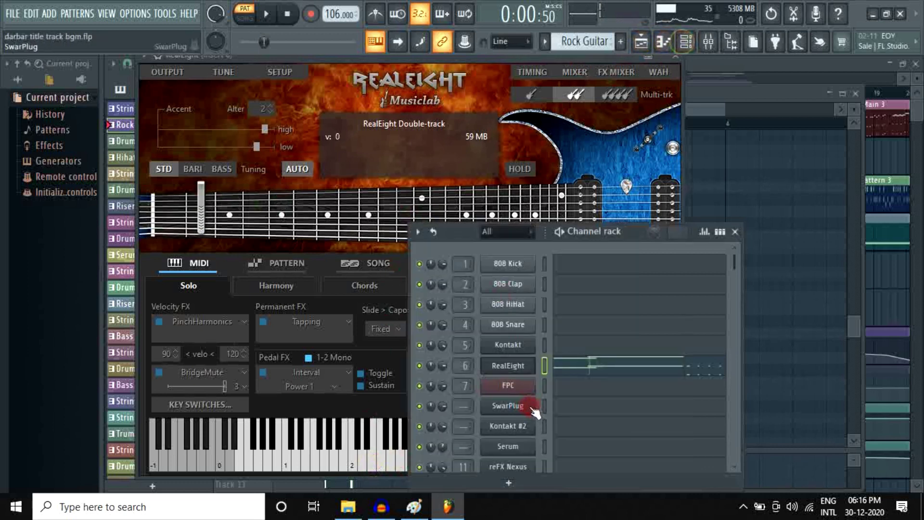
{"action": "key", "text": "F9"}
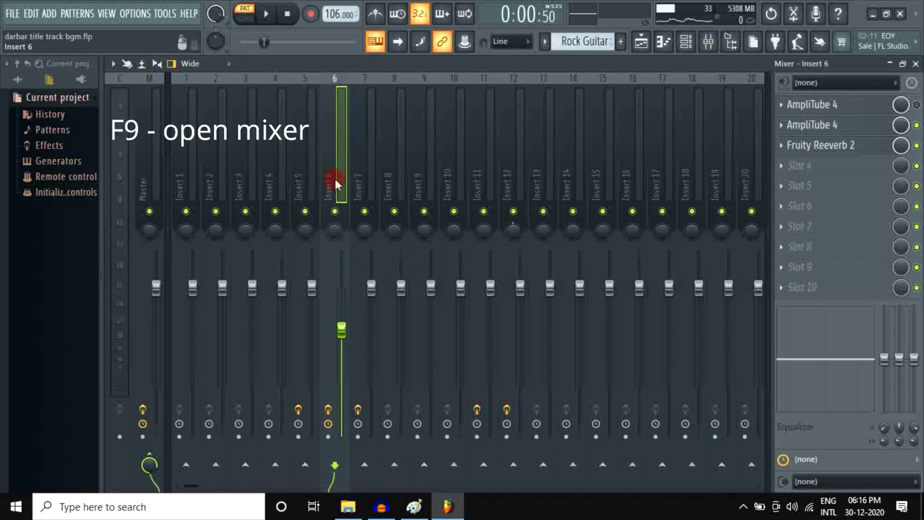
{"action": "left_click", "coordinate": [832, 106]}
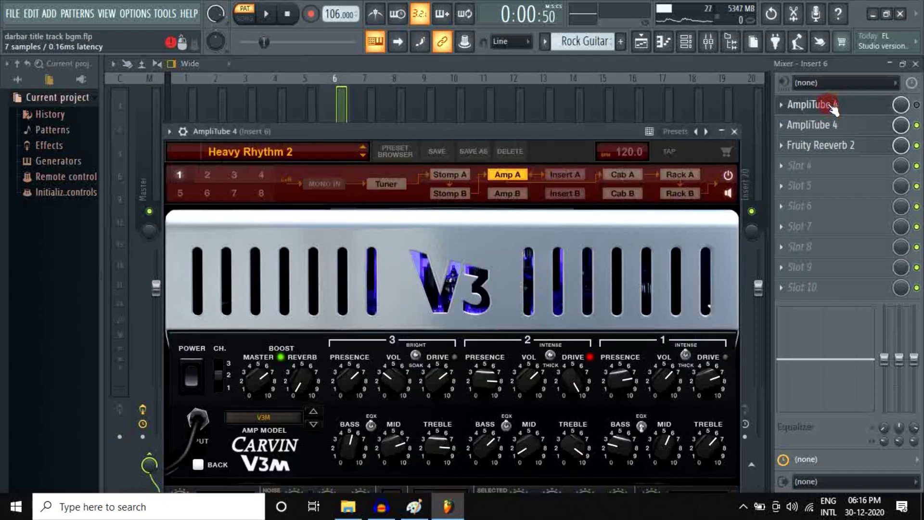
{"action": "left_click", "coordinate": [734, 131]}
{"action": "left_click", "coordinate": [914, 64]}
- View the Drums1 pattern's FPC notes in the piano roll while it plays, halt playback and close the piano roll
{"action": "left_click", "coordinate": [498, 286]}
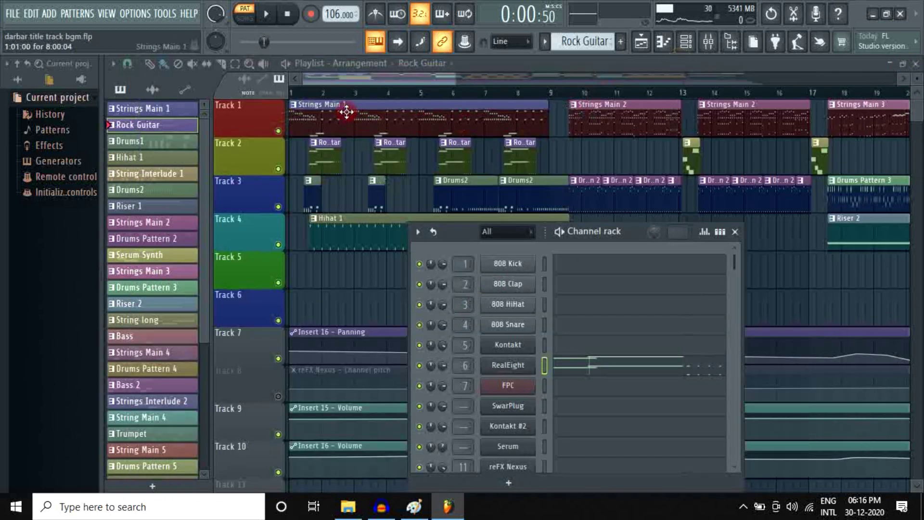
{"action": "key", "text": "F7"}
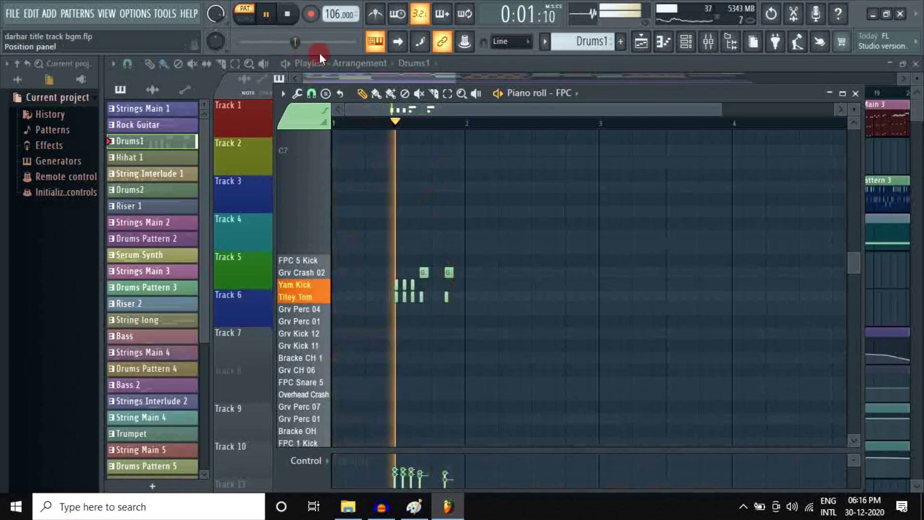
{"action": "left_click", "coordinate": [264, 15]}
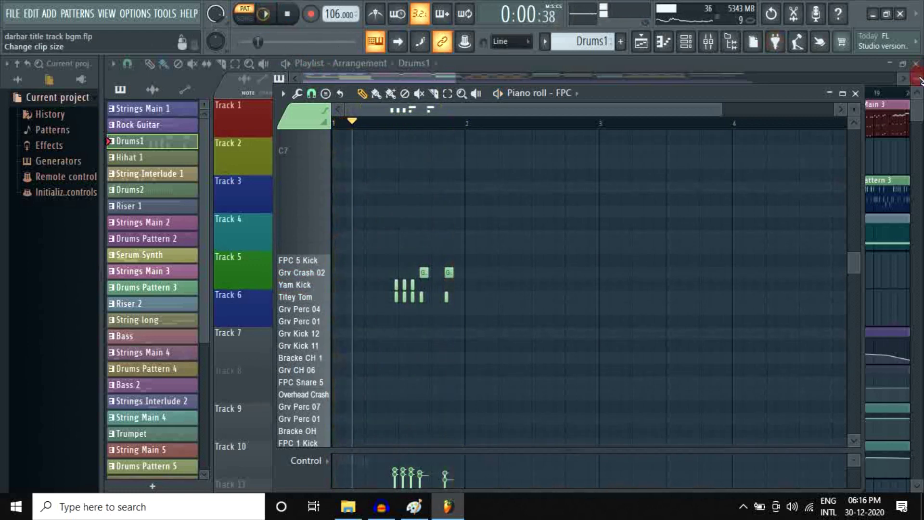
{"action": "left_click", "coordinate": [855, 95]}
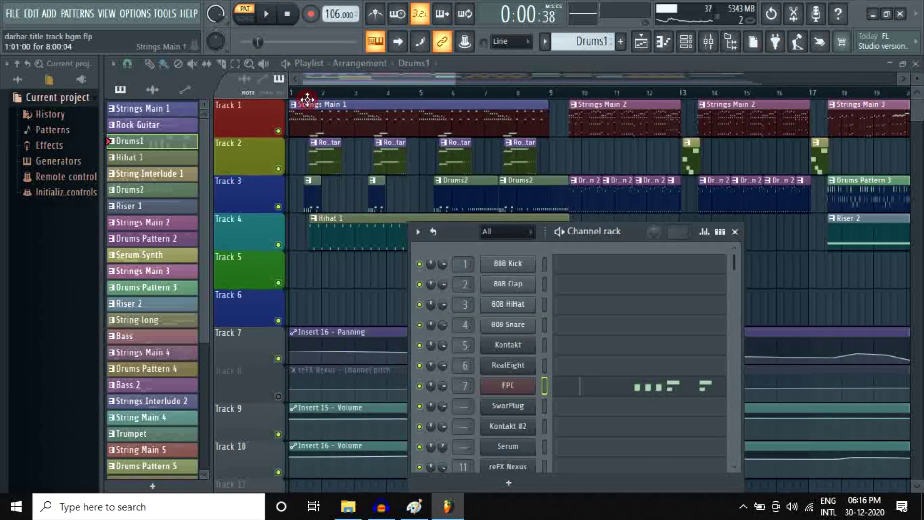
- Open the Hihat 1 pattern in the piano roll and bring its SwarPlug notes around C3 into view
{"action": "left_click", "coordinate": [164, 157]}
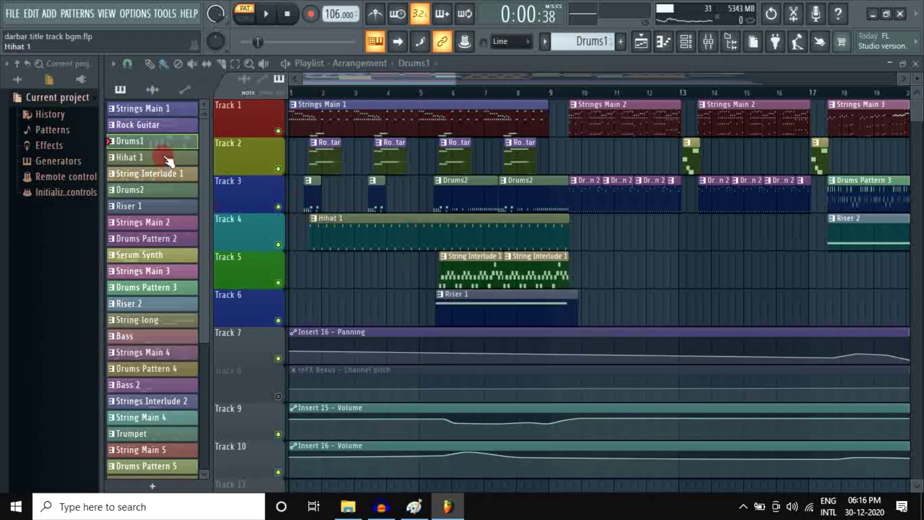
{"action": "key", "text": "F7"}
{"action": "scroll", "coordinate": [432, 264], "scroll_direction": "down", "scroll_amount": 8}
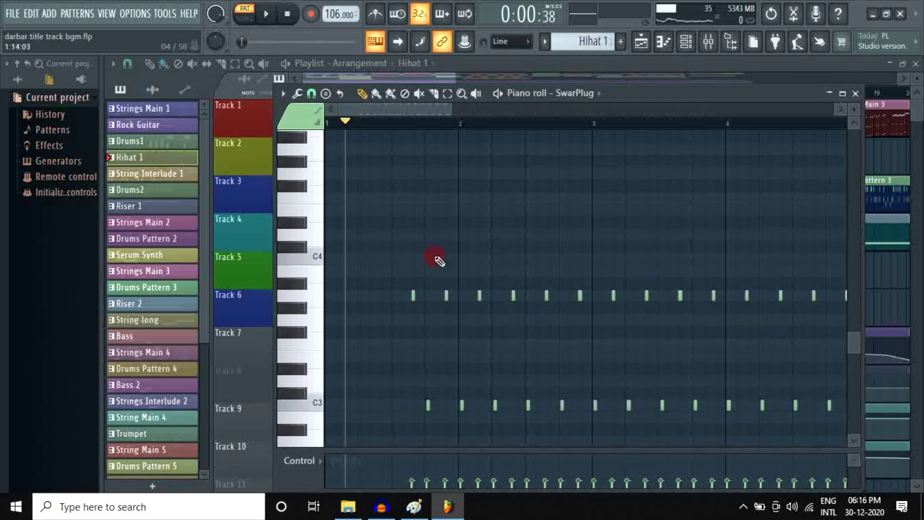
- Play the Hihat 1 pattern's SwarPlug notes in the piano roll and halt playback
{"action": "left_click", "coordinate": [264, 16]}
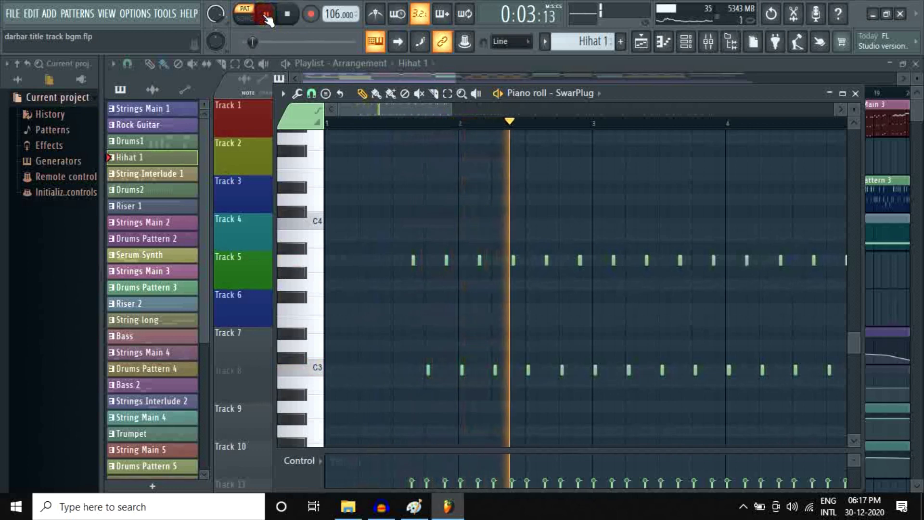
{"action": "left_click", "coordinate": [266, 17]}
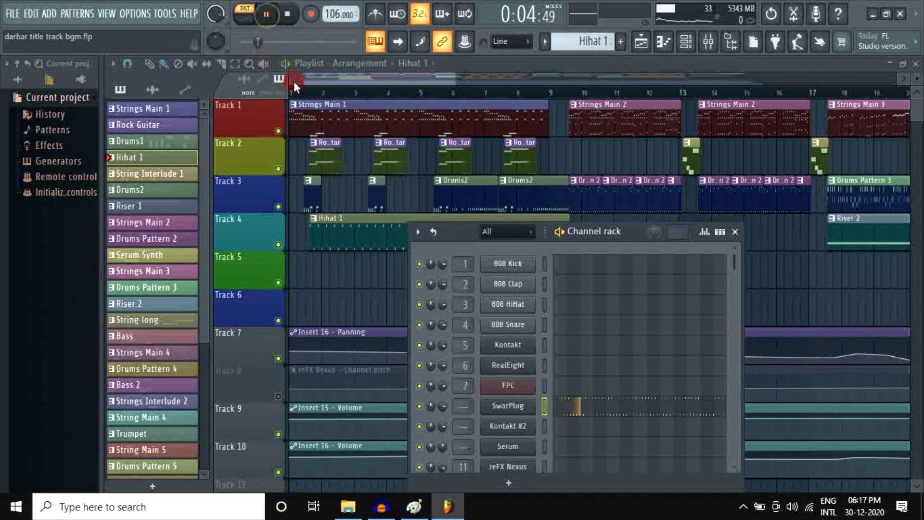
- Switch to song mode, play the arrangement's opening bars with a closer view of the clips, and pause before bar 5
{"action": "key", "text": "l"}
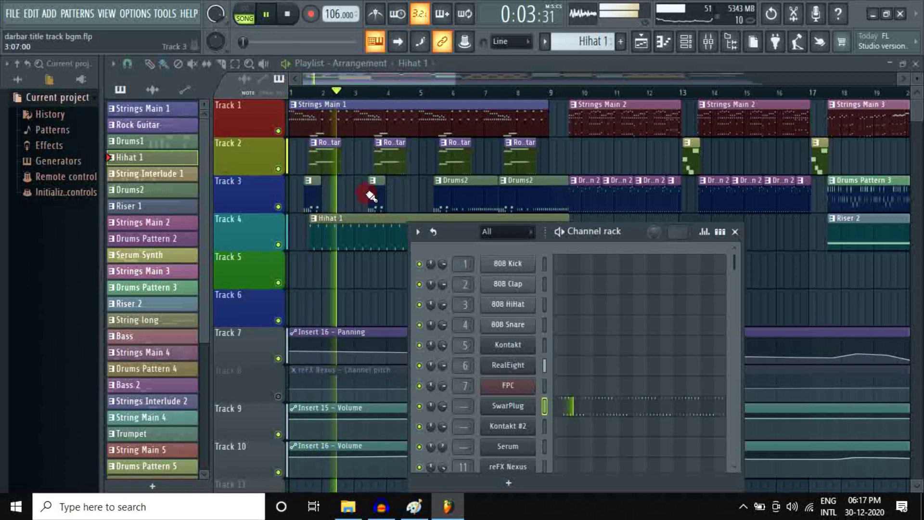
{"action": "scroll", "coordinate": [369, 195], "scroll_direction": "up", "scroll_amount": 3}
{"action": "left_click_drag", "start_coordinate": [335, 78], "coordinate": [339, 78]}
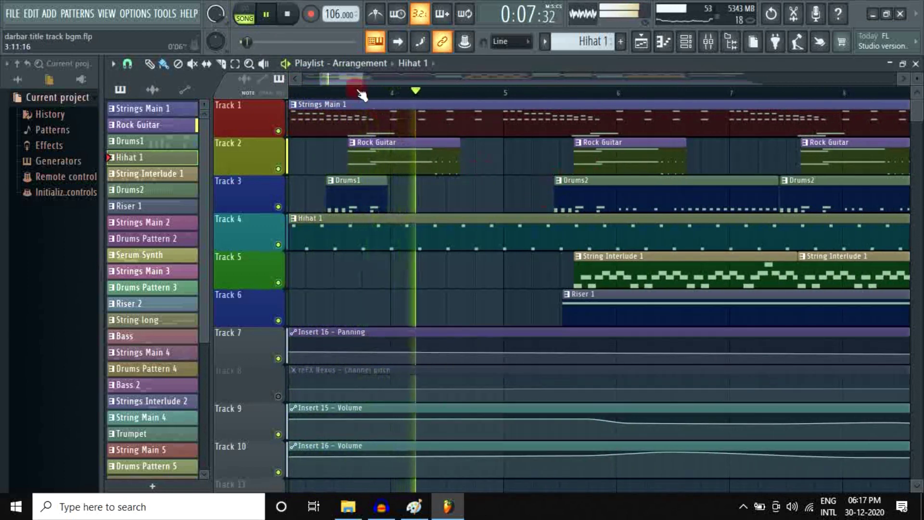
{"action": "left_click", "coordinate": [269, 21]}
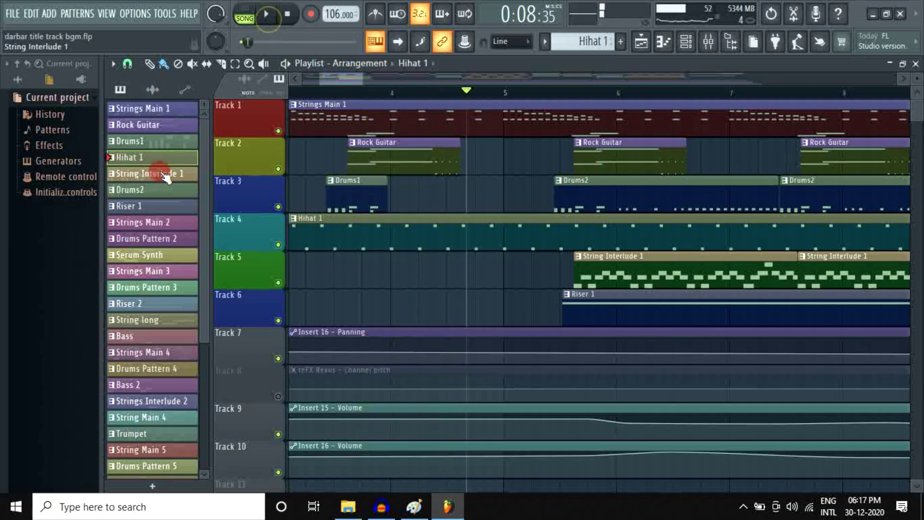
- Open the String Interlude 1 pattern's Kontakt notes in the piano roll, play them, halt playback and close the piano roll
{"action": "left_click_drag", "start_coordinate": [330, 80], "coordinate": [340, 80]}
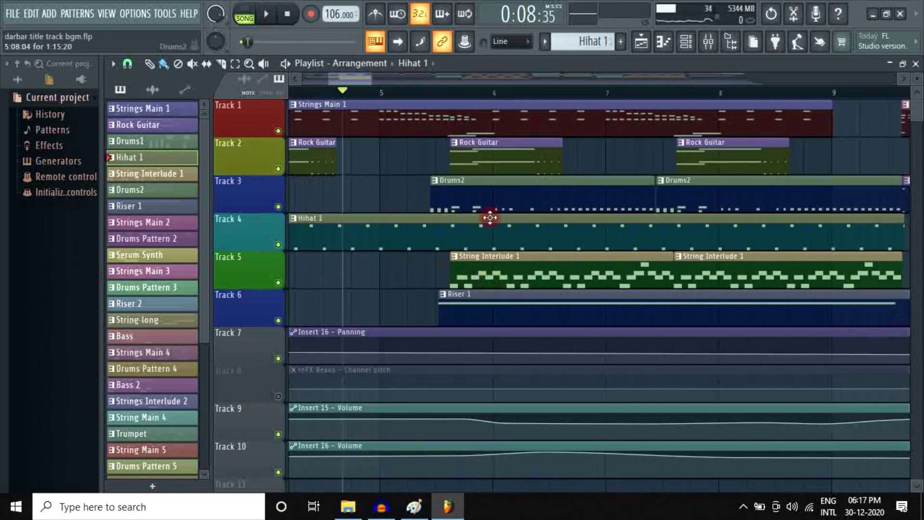
{"action": "double_click", "coordinate": [143, 174]}
{"action": "scroll", "coordinate": [327, 214], "scroll_direction": "up", "scroll_amount": 3}
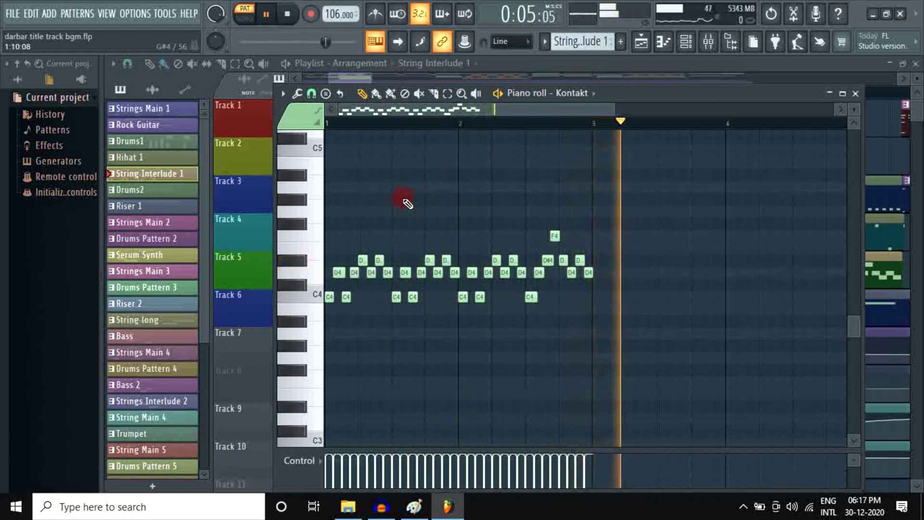
{"action": "left_click", "coordinate": [268, 17]}
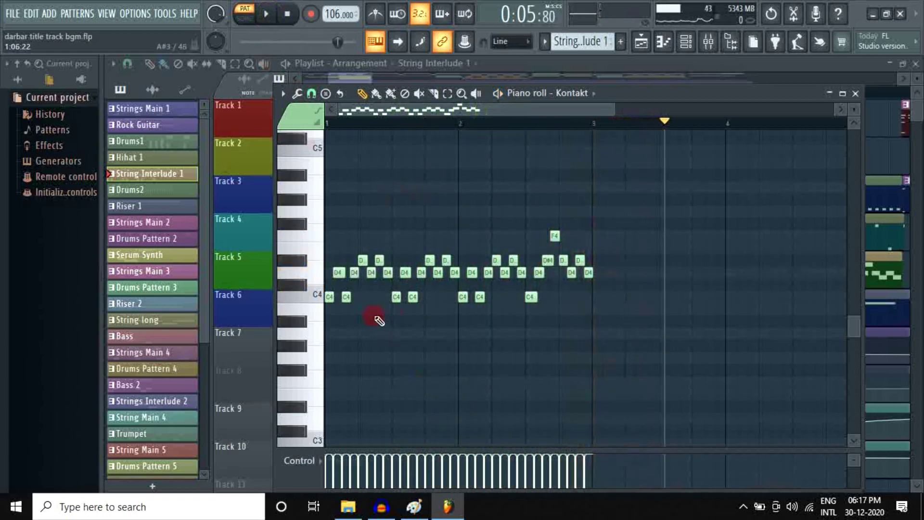
{"action": "left_click", "coordinate": [855, 94]}
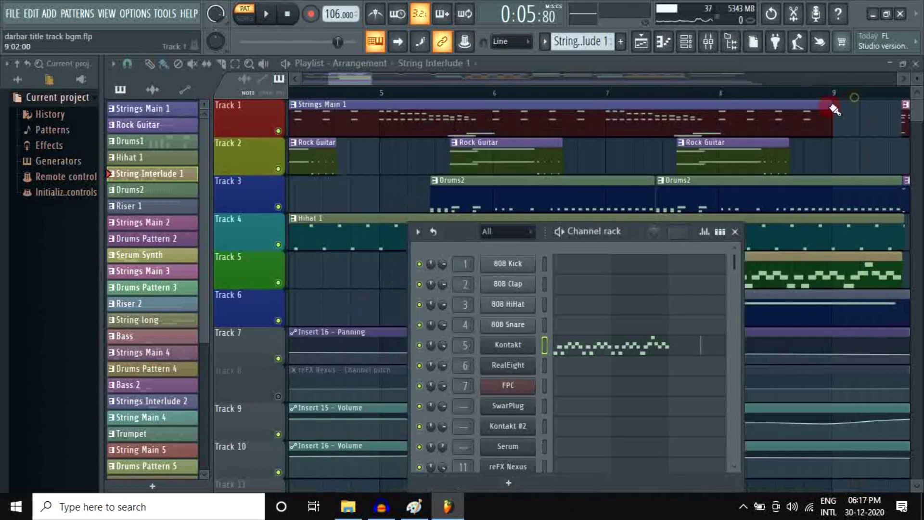
- Close the channel rack, play the arrangement through the String Interlude 1 clips and pause where Strings Main 2 begins
{"action": "left_click", "coordinate": [735, 232]}
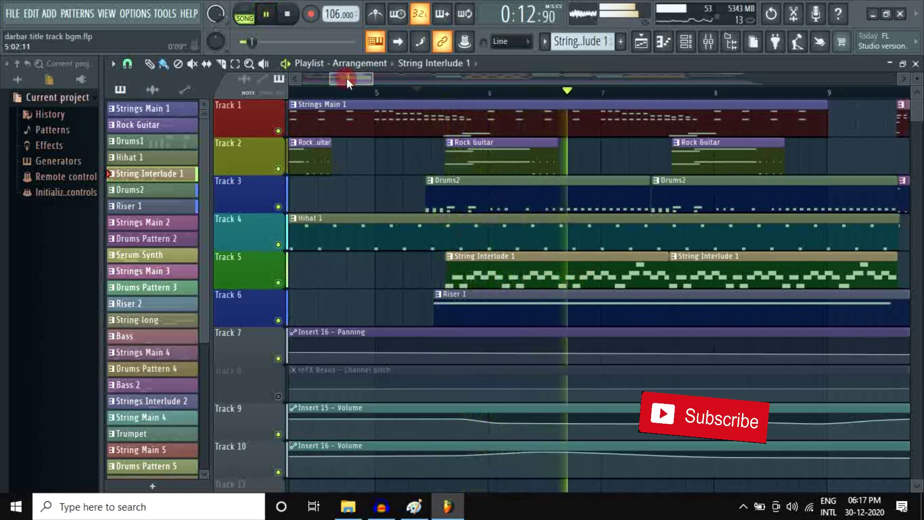
{"action": "left_click_drag", "start_coordinate": [346, 77], "coordinate": [369, 81]}
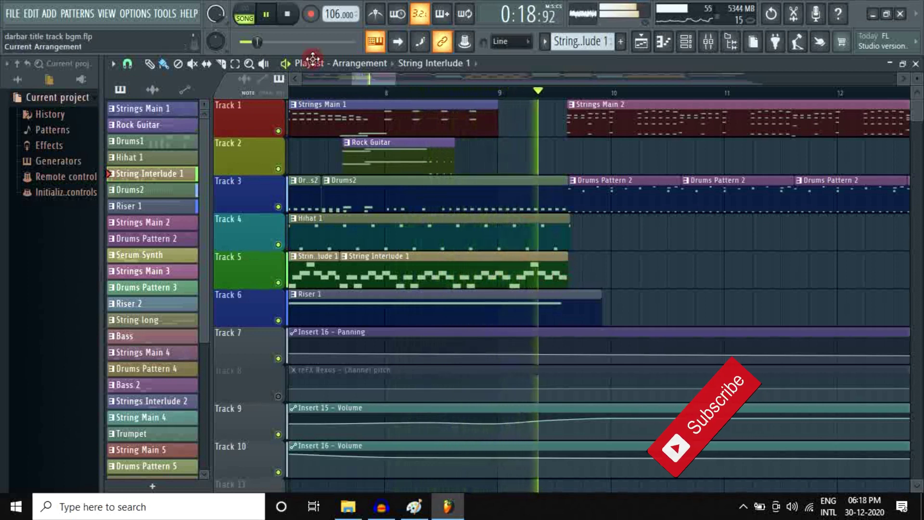
{"action": "left_click", "coordinate": [266, 14]}
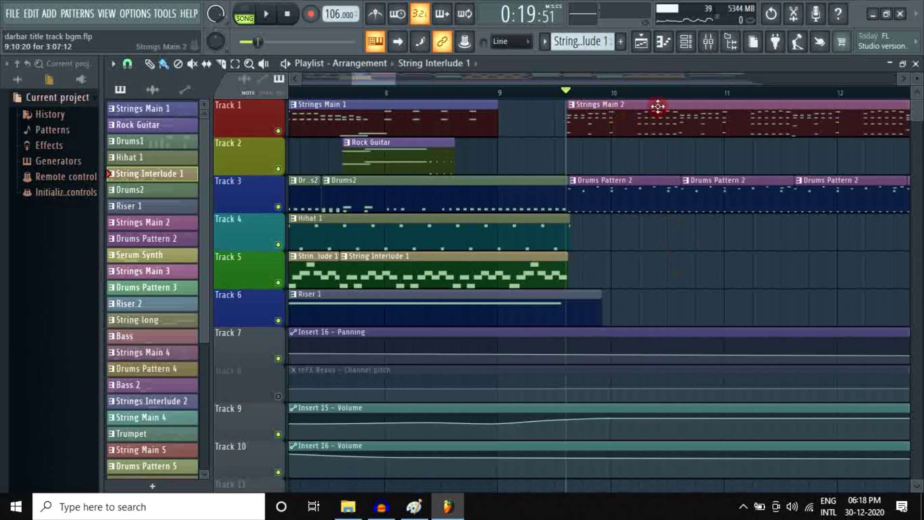
- Open the Strings Main 2 clip in a maximized piano roll and examine its Kontakt melody and bass notes
{"action": "double_click", "coordinate": [603, 129]}
{"action": "scroll", "coordinate": [414, 165], "scroll_direction": "up", "scroll_amount": 4}
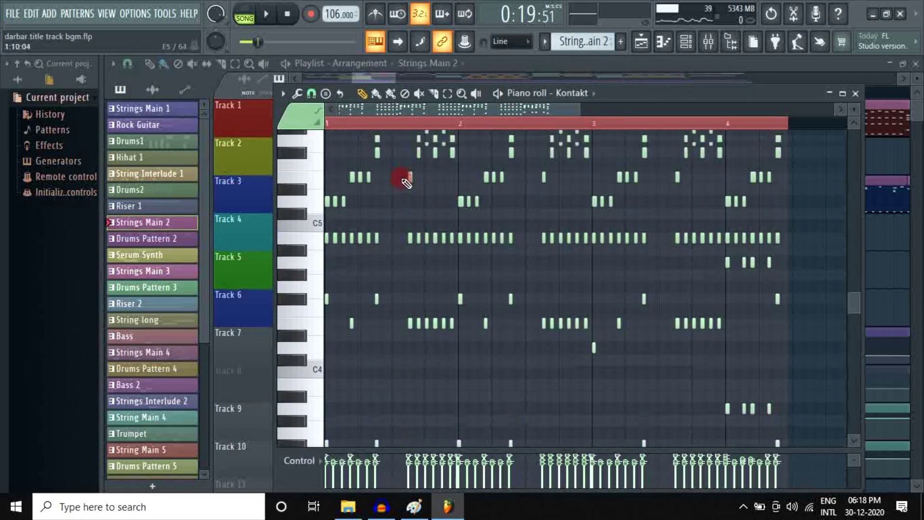
{"action": "left_click", "coordinate": [841, 93]}
{"action": "scroll", "coordinate": [284, 240], "scroll_direction": "down", "scroll_amount": 2}
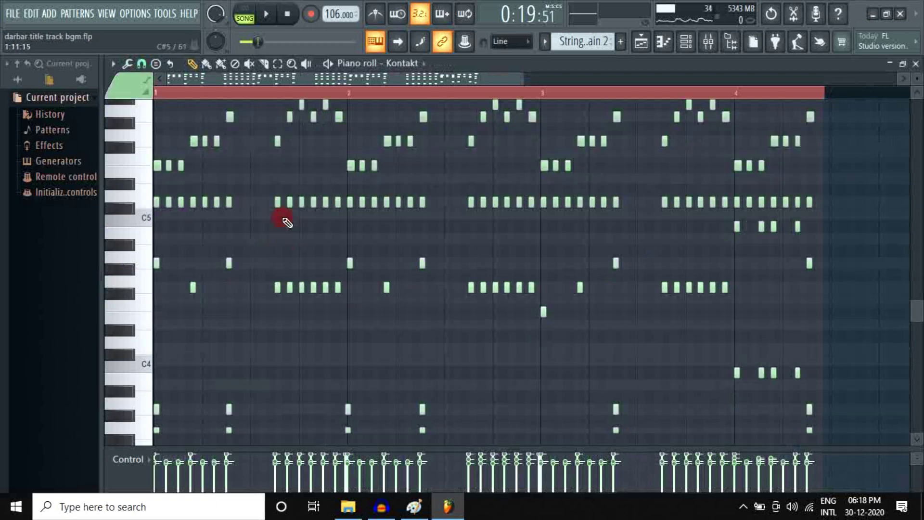
{"action": "scroll", "coordinate": [287, 229], "scroll_direction": "up", "scroll_amount": 2}
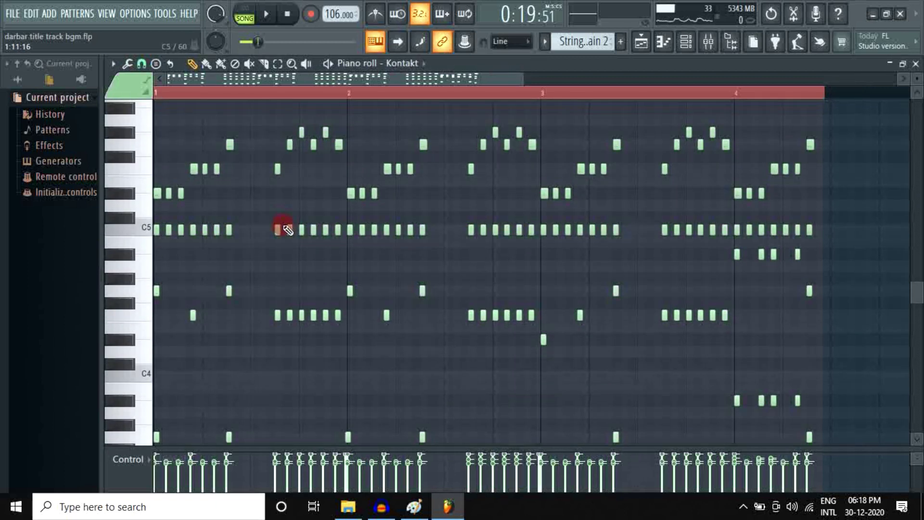
{"action": "scroll", "coordinate": [287, 230], "scroll_direction": "down", "scroll_amount": 3}
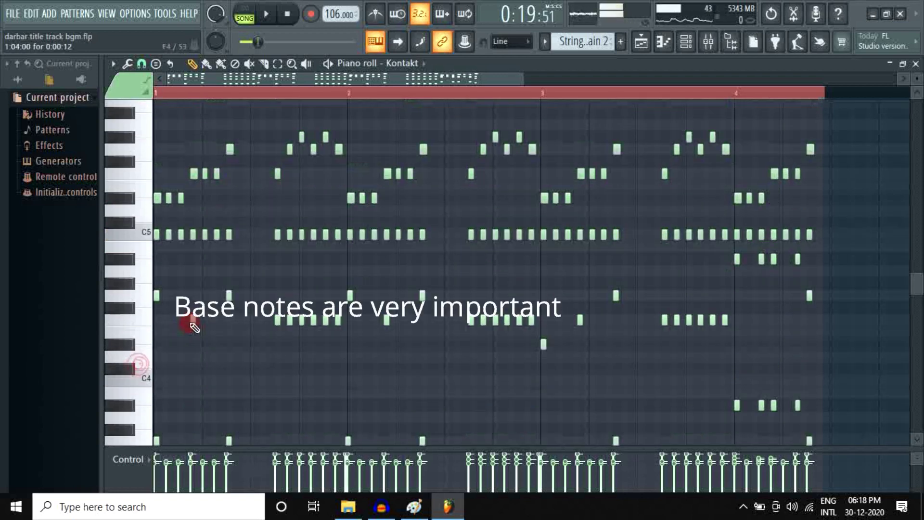
{"action": "scroll", "coordinate": [207, 110], "scroll_direction": "up", "scroll_amount": 7}
- Play Strings Main 2 in pattern mode, following its high and low notes in the piano roll, and halt playback
{"action": "left_click", "coordinate": [243, 16]}
{"action": "left_click", "coordinate": [264, 13]}
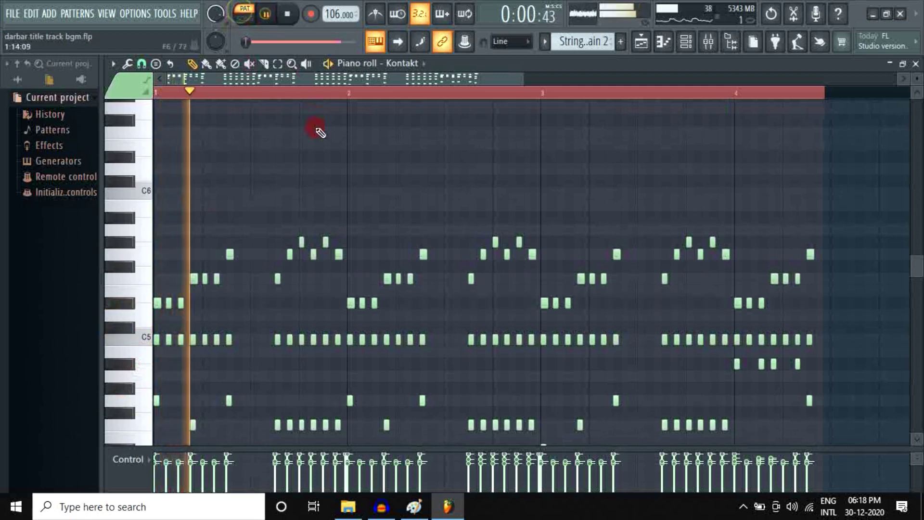
{"action": "scroll", "coordinate": [315, 159], "scroll_direction": "down", "scroll_amount": 4}
{"action": "scroll", "coordinate": [317, 266], "scroll_direction": "down", "scroll_amount": 4}
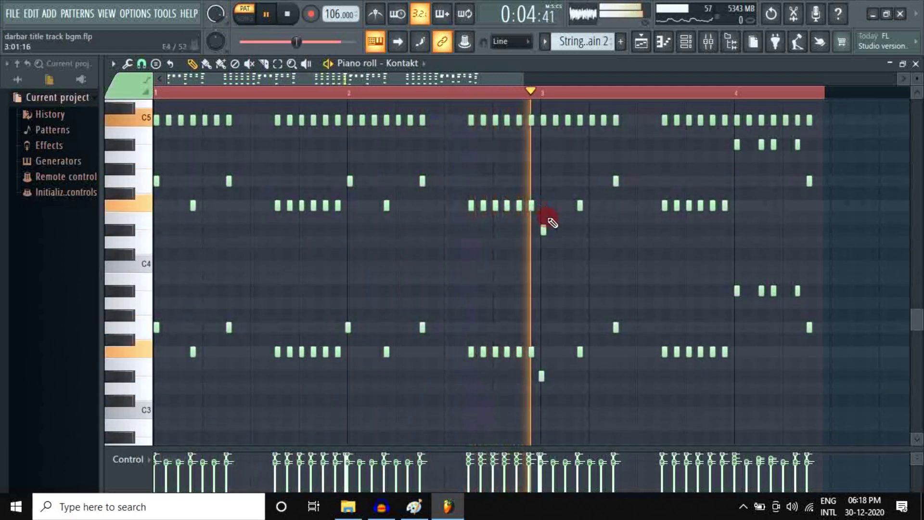
{"action": "scroll", "coordinate": [602, 236], "scroll_direction": "up", "scroll_amount": 1}
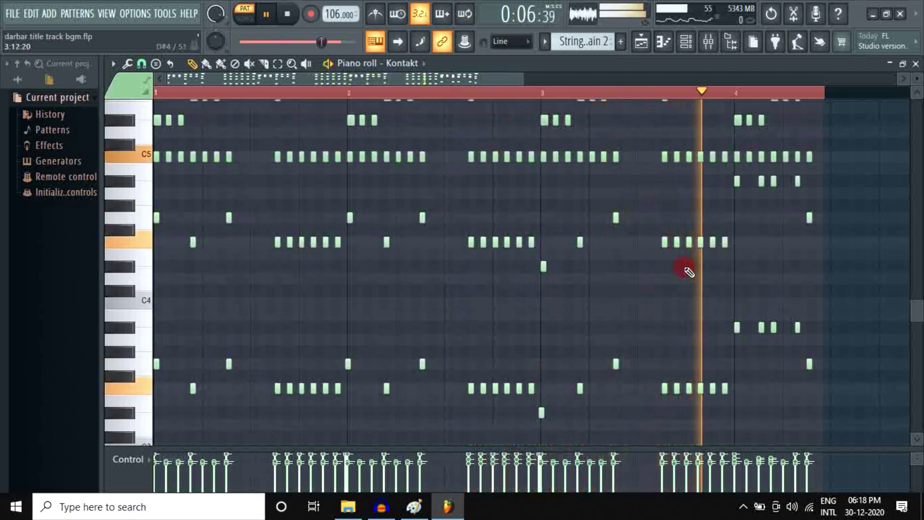
{"action": "scroll", "coordinate": [686, 268], "scroll_direction": "up", "scroll_amount": 2}
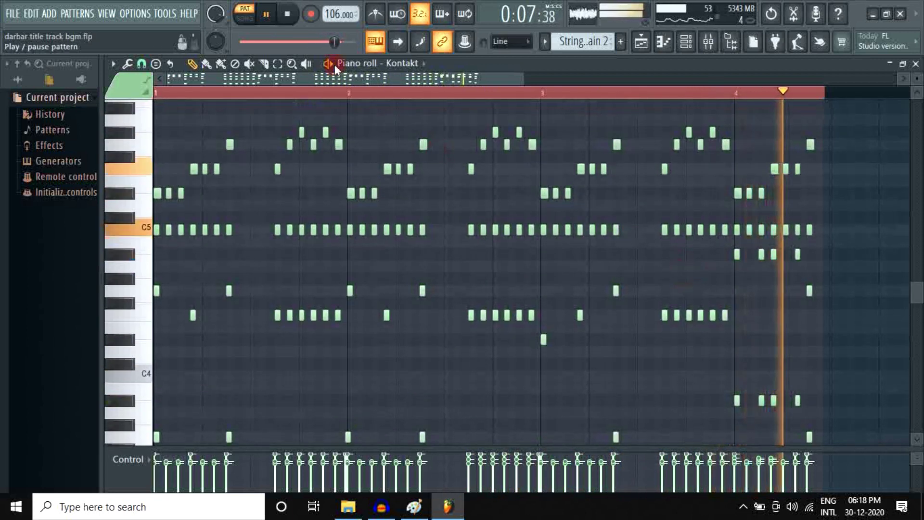
{"action": "left_click", "coordinate": [266, 14]}
- Select the bass notes below C5 in Strings Main 2, view their note properties and close the dialog without changes
{"action": "scroll", "coordinate": [340, 224], "scroll_direction": "down", "scroll_amount": 4}
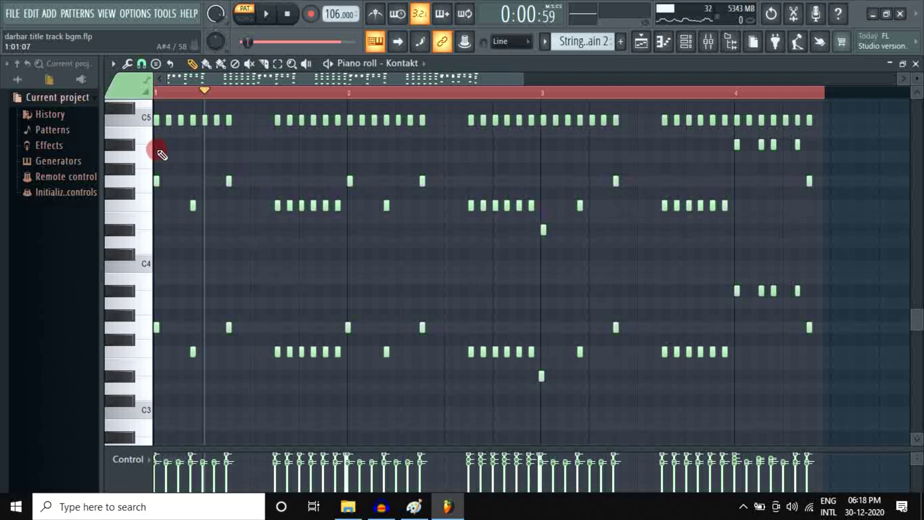
{"action": "left_click_drag", "start_coordinate": [159, 153], "coordinate": [818, 401]}
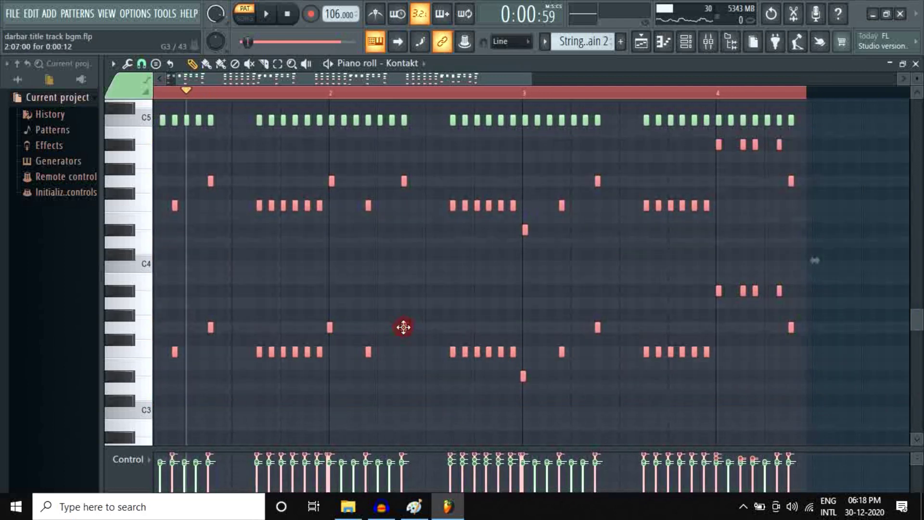
{"action": "double_click", "coordinate": [403, 326]}
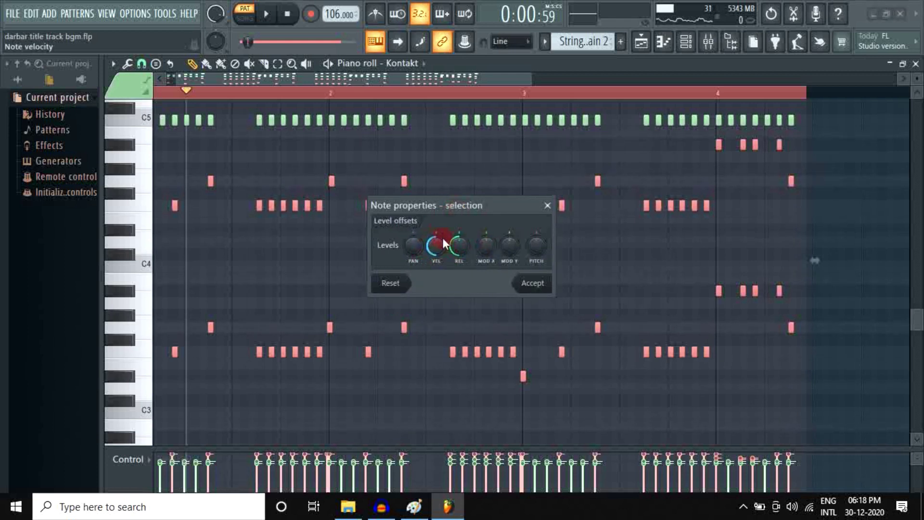
{"action": "left_click", "coordinate": [547, 206]}
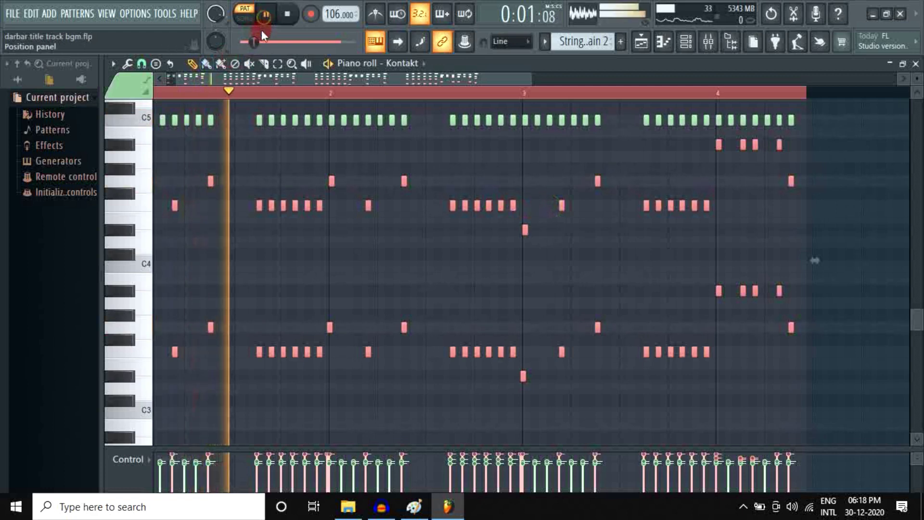
- Play Strings Main 2 with its bass notes selected, halt playback and close the piano roll
{"action": "scroll", "coordinate": [447, 233], "scroll_direction": "up", "scroll_amount": 3}
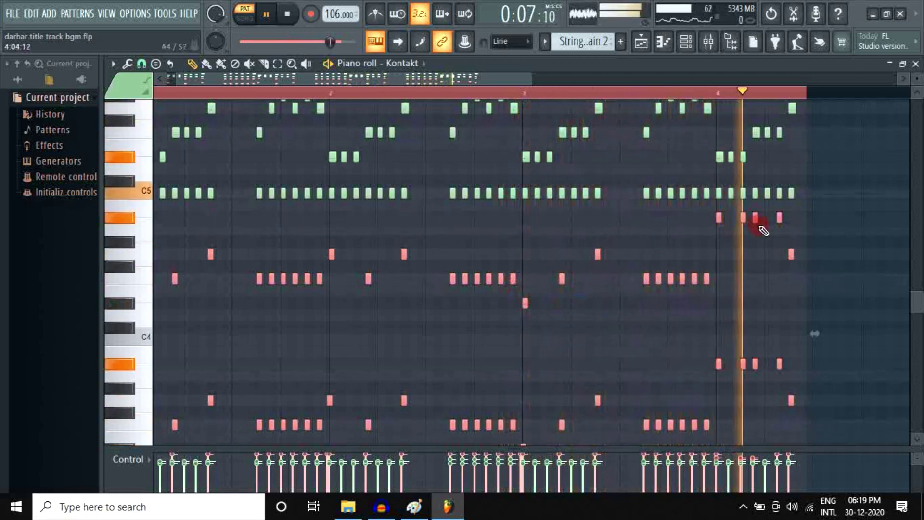
{"action": "left_click", "coordinate": [265, 15]}
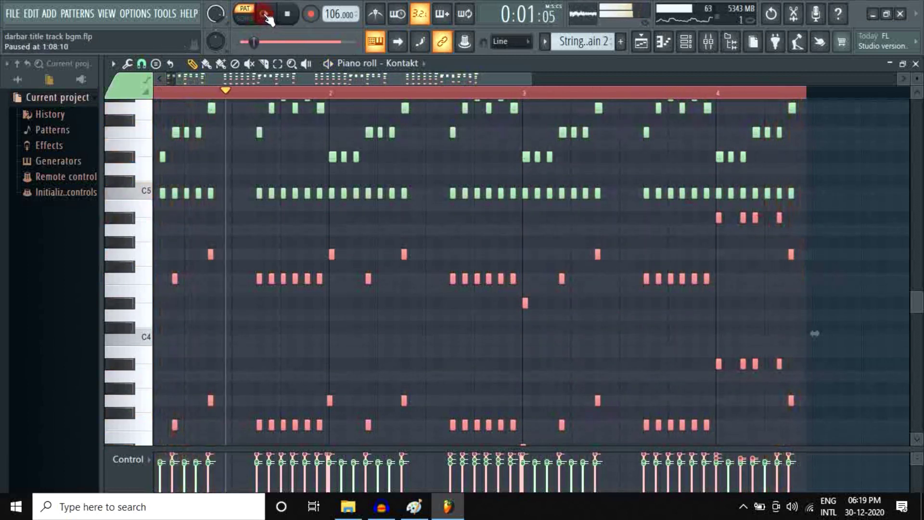
{"action": "scroll", "coordinate": [295, 181], "scroll_direction": "up", "scroll_amount": 3}
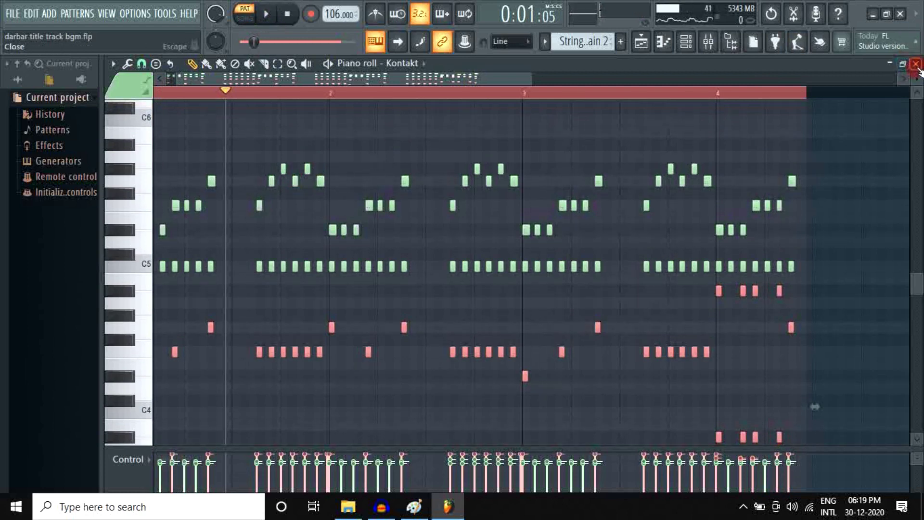
{"action": "left_click", "coordinate": [915, 64]}
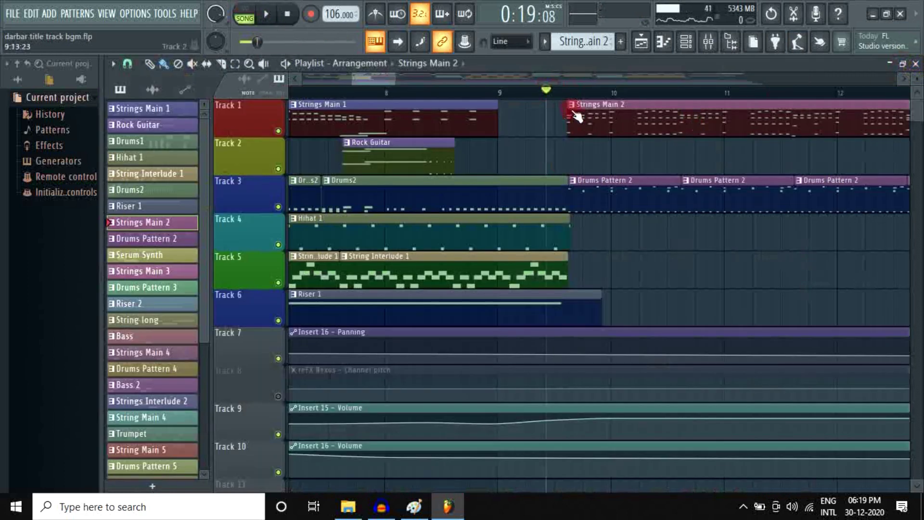
- Open the Drums Pattern 2 clip's FPC notes in the piano roll, play them in a closer view and halt playback
{"action": "double_click", "coordinate": [604, 198]}
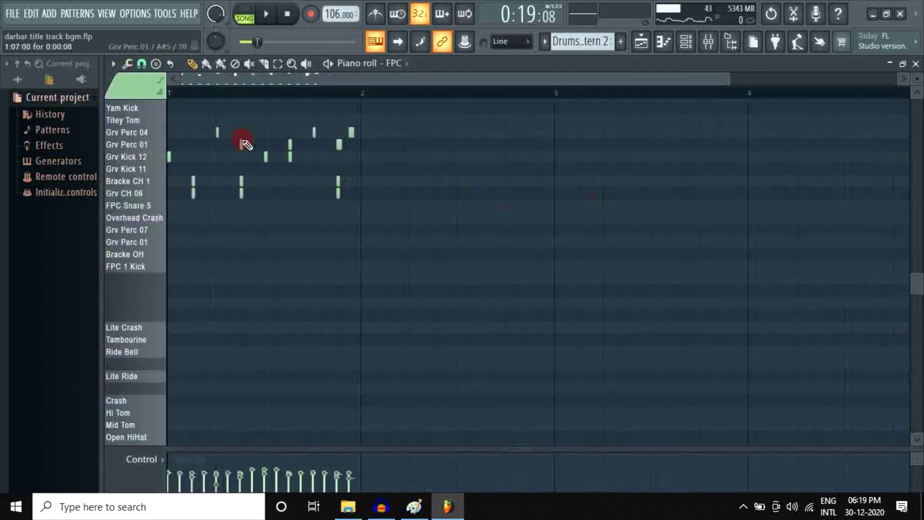
{"action": "scroll", "coordinate": [245, 144], "scroll_direction": "up", "scroll_amount": 2}
{"action": "left_click", "coordinate": [256, 14]}
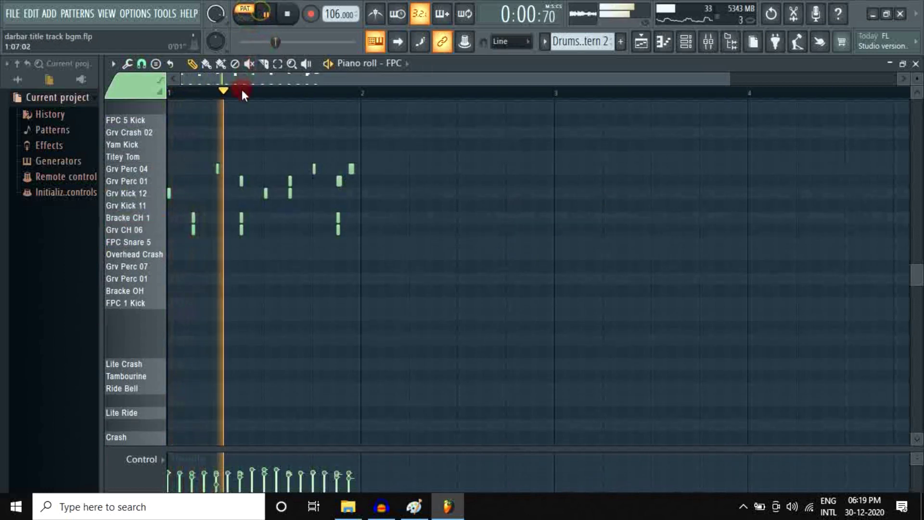
{"action": "scroll", "coordinate": [234, 194], "scroll_direction": "up", "scroll_amount": 2}
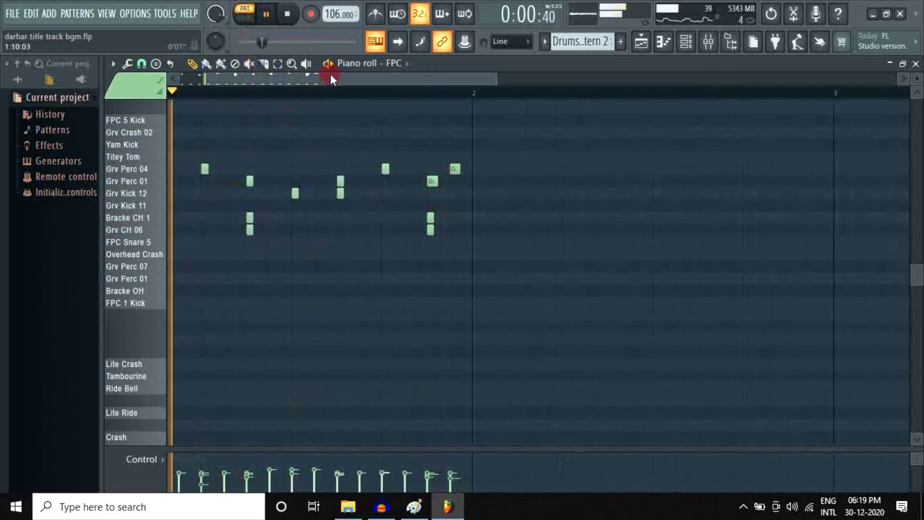
{"action": "left_click_drag", "start_coordinate": [330, 73], "coordinate": [230, 77]}
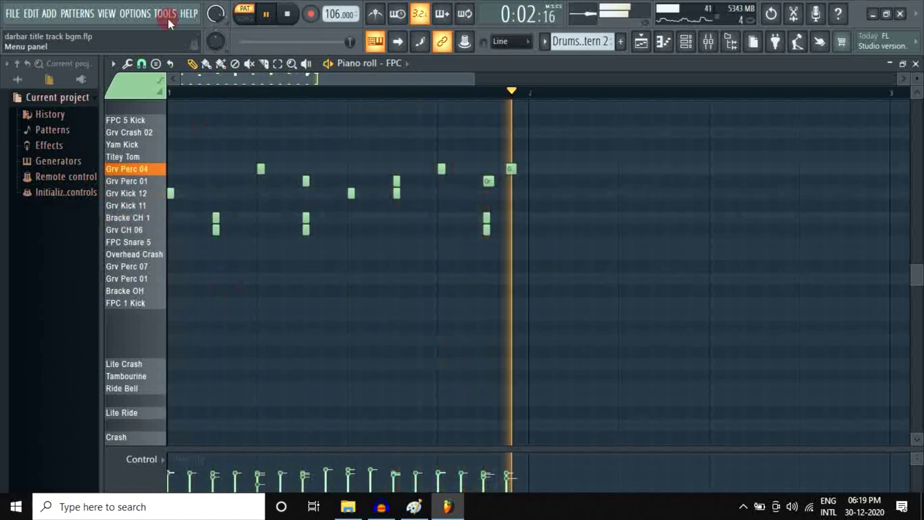
{"action": "left_click", "coordinate": [264, 15]}
- Set the project tempo to 60 BPM and start playing Drums Pattern 2 at that speed
{"action": "right_click", "coordinate": [343, 16]}
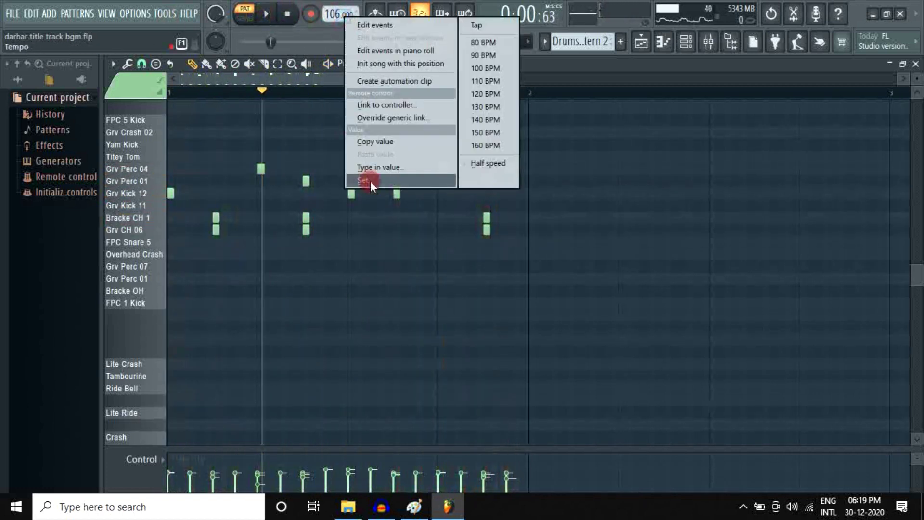
{"action": "left_click", "coordinate": [395, 168]}
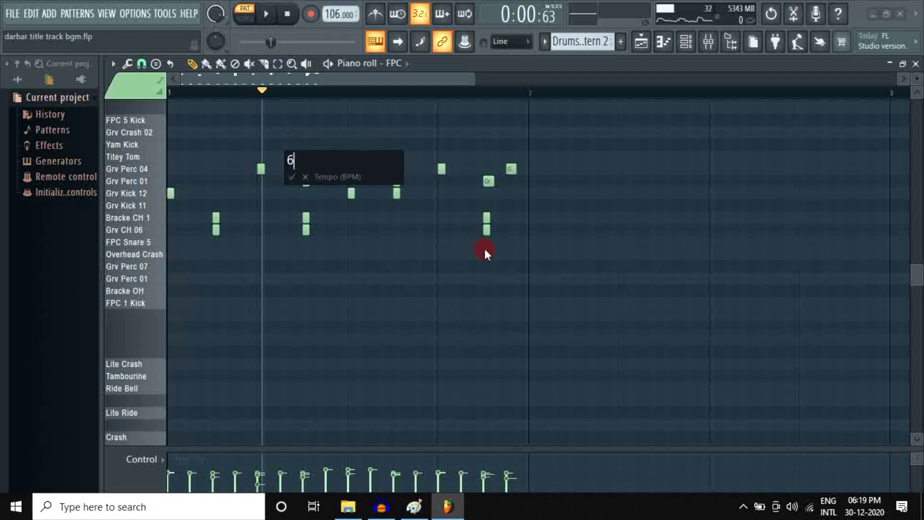
{"action": "type", "text": "60"}
{"action": "left_click", "coordinate": [291, 177]}
{"action": "left_click", "coordinate": [266, 14]}
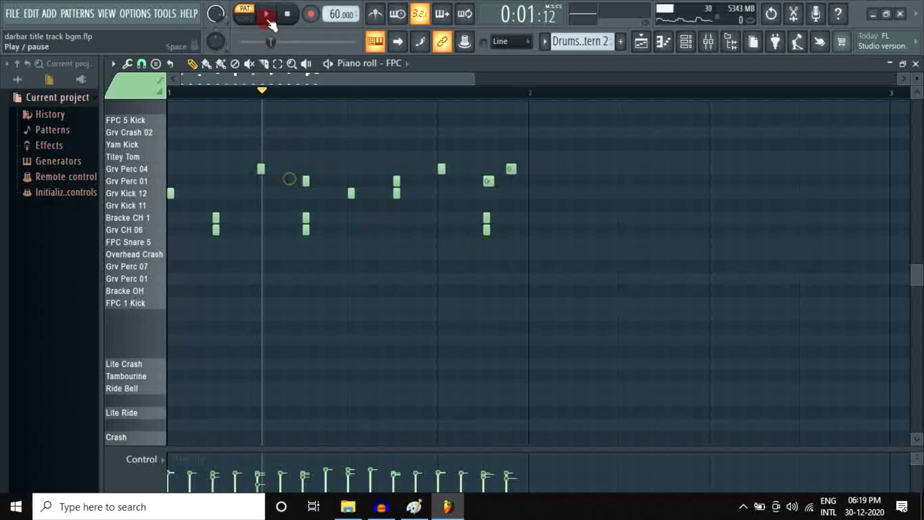
- Replay Drums Pattern 2 at the slow tempo, examine its FPC kick, percussion and hi-hat hits, and halt playback
{"action": "left_click", "coordinate": [324, 89]}
{"action": "key", "text": "space"}
{"action": "left_click", "coordinate": [249, 64]}
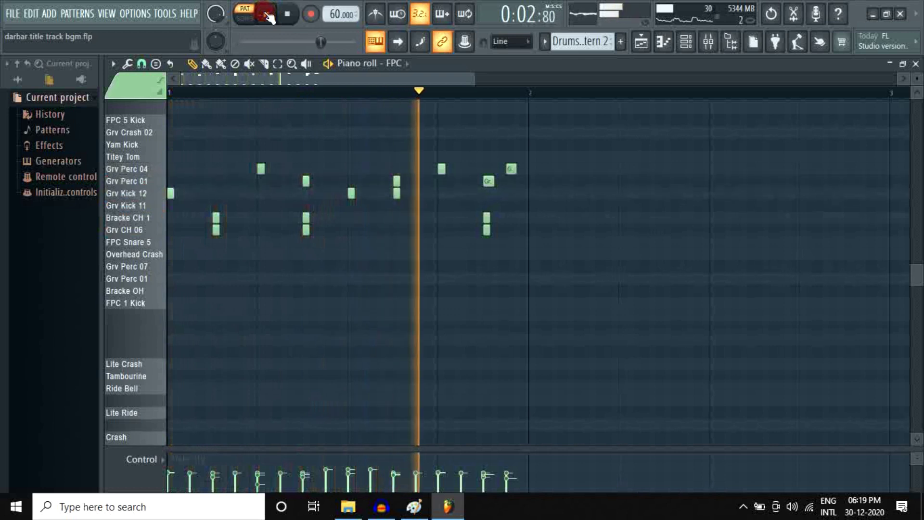
{"action": "left_click", "coordinate": [142, 194]}
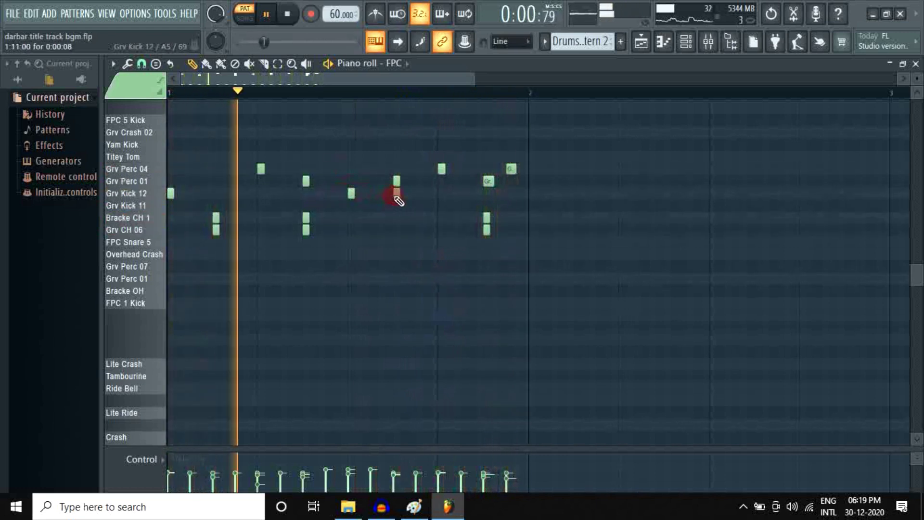
{"action": "right_click", "coordinate": [261, 169]}
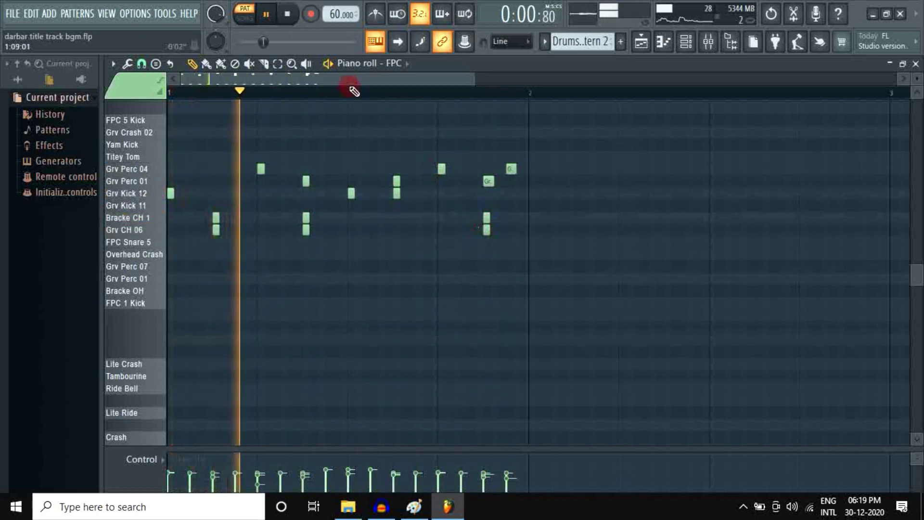
{"action": "left_click", "coordinate": [265, 14]}
- Set the project tempo to 106 BPM and close the FPC piano roll
{"action": "right_click", "coordinate": [348, 16]}
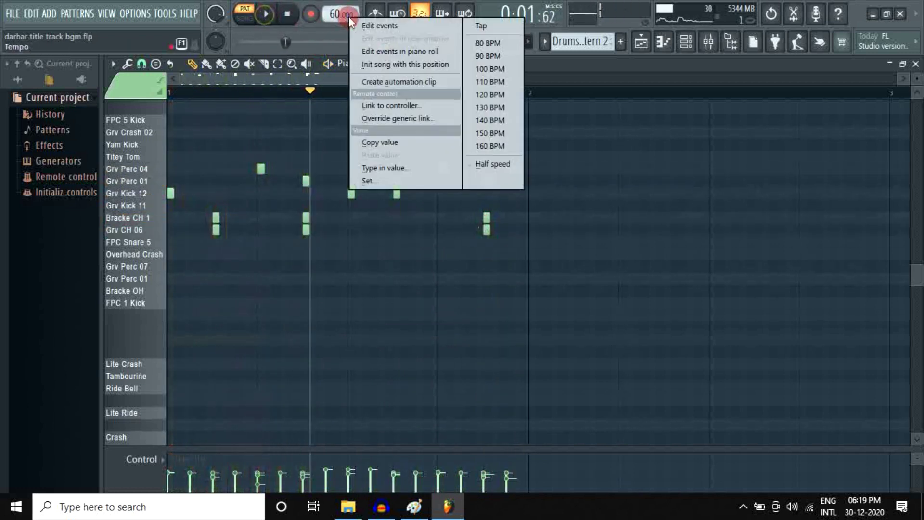
{"action": "left_click", "coordinate": [390, 168]}
{"action": "type", "text": "106"}
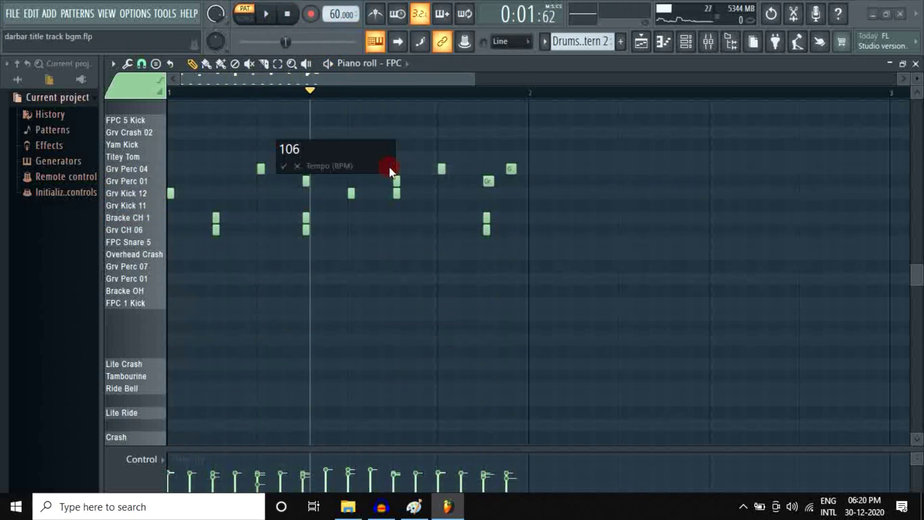
{"action": "left_click", "coordinate": [284, 167]}
{"action": "left_click", "coordinate": [916, 63]}
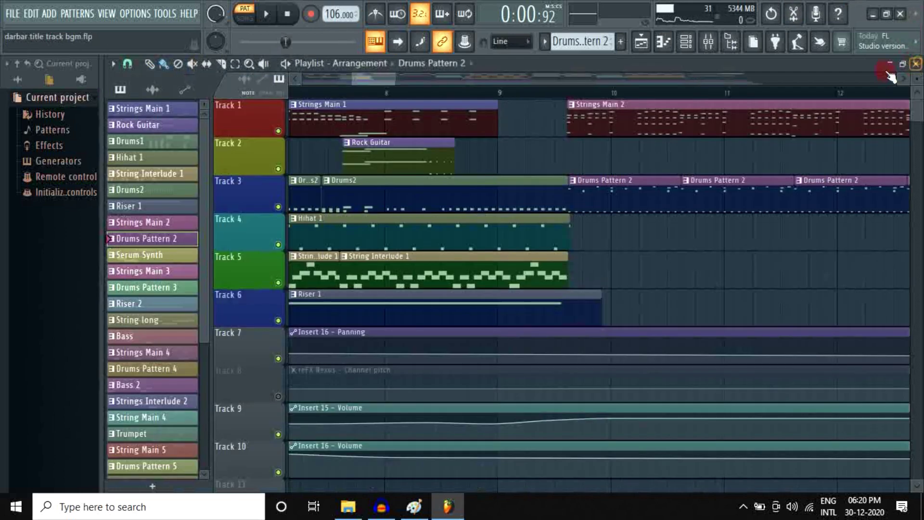
- Play the arrangement through the Strings Main 2 and Drums Pattern 2 section and pause at the first Serum Synth clip
{"action": "left_click", "coordinate": [269, 13]}
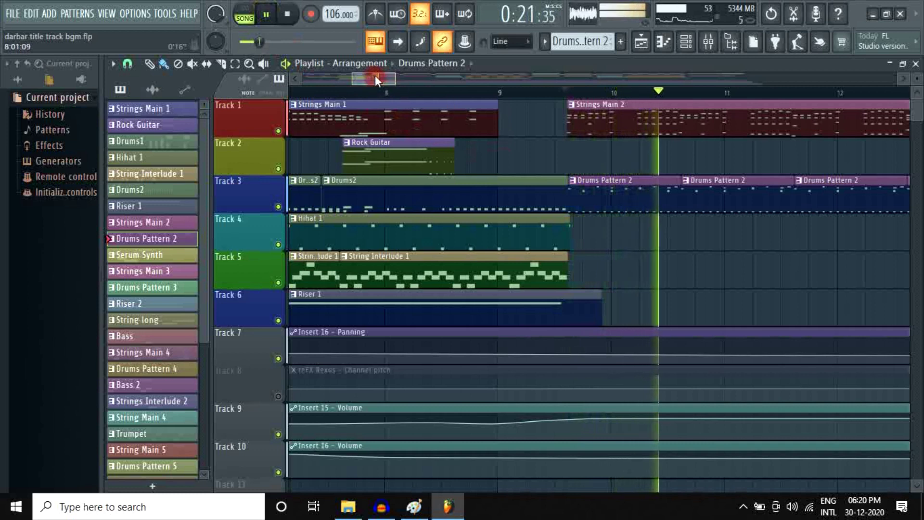
{"action": "left_click_drag", "start_coordinate": [375, 75], "coordinate": [415, 84]}
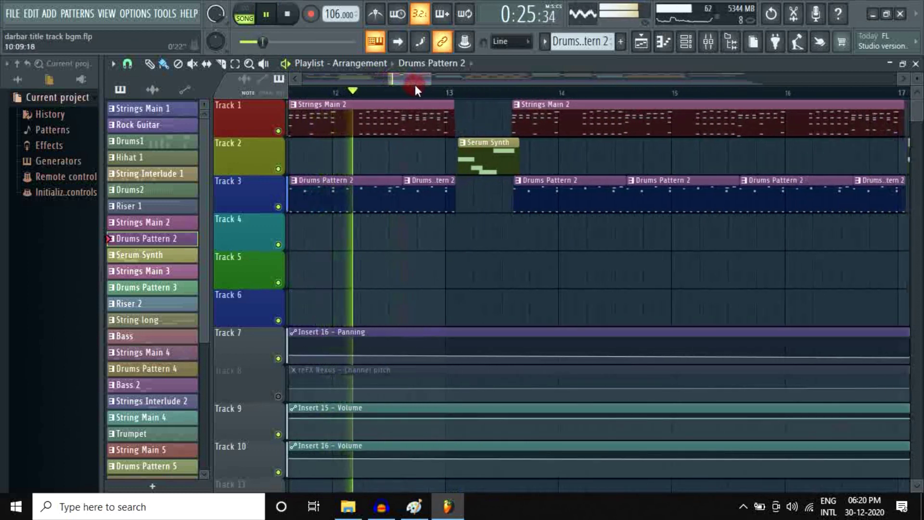
{"action": "left_click", "coordinate": [268, 15]}
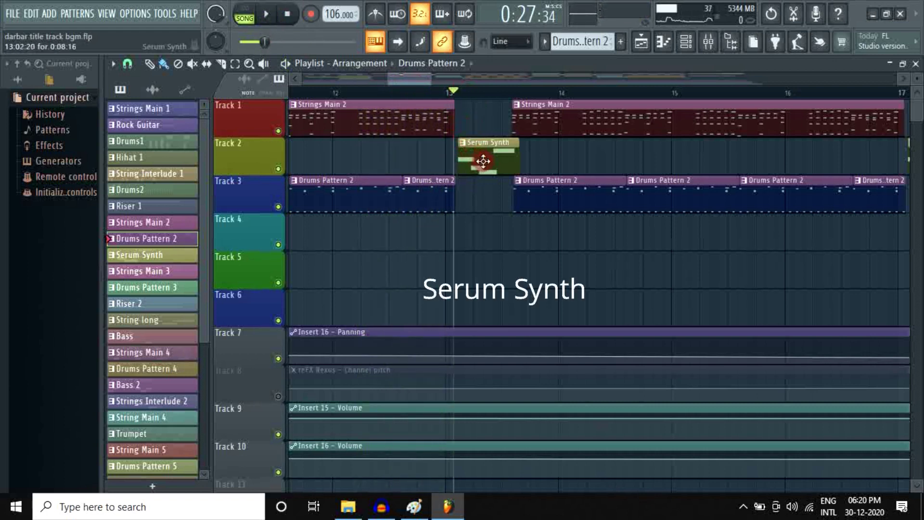
- View the Serum #2 instrument with its BA Mute Bass Gtr preset, and open and play the Serum Synth clip's notes
{"action": "left_click", "coordinate": [687, 45]}
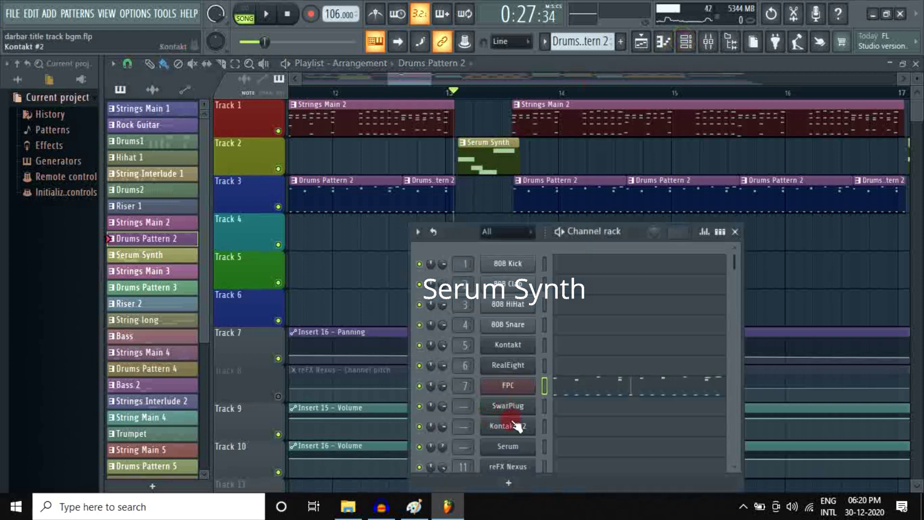
{"action": "scroll", "coordinate": [516, 425], "scroll_direction": "down", "scroll_amount": 1}
{"action": "left_click", "coordinate": [510, 425]}
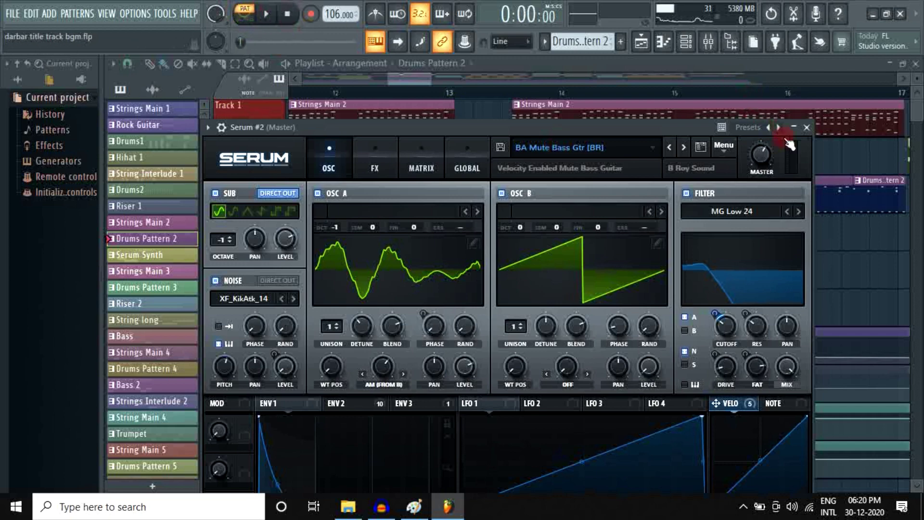
{"action": "left_click_drag", "start_coordinate": [665, 128], "coordinate": [572, 217]}
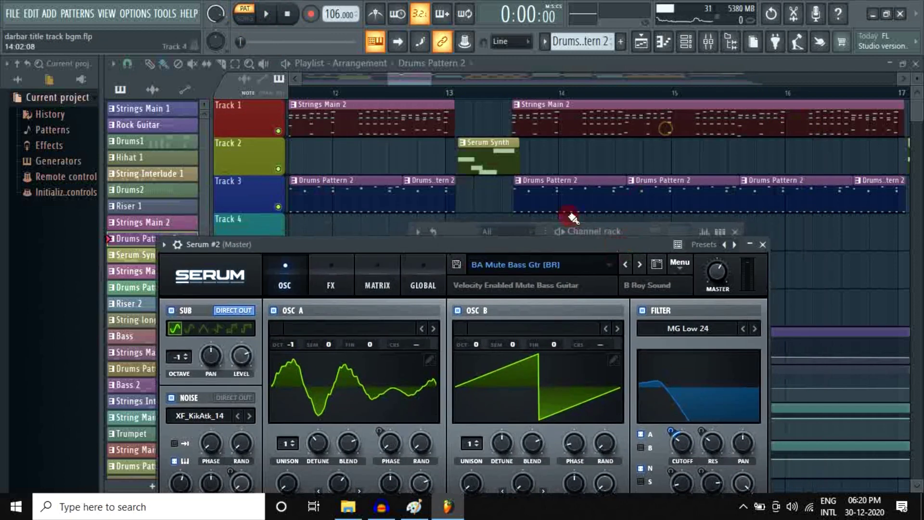
{"action": "double_click", "coordinate": [490, 163]}
{"action": "left_click", "coordinate": [266, 15]}
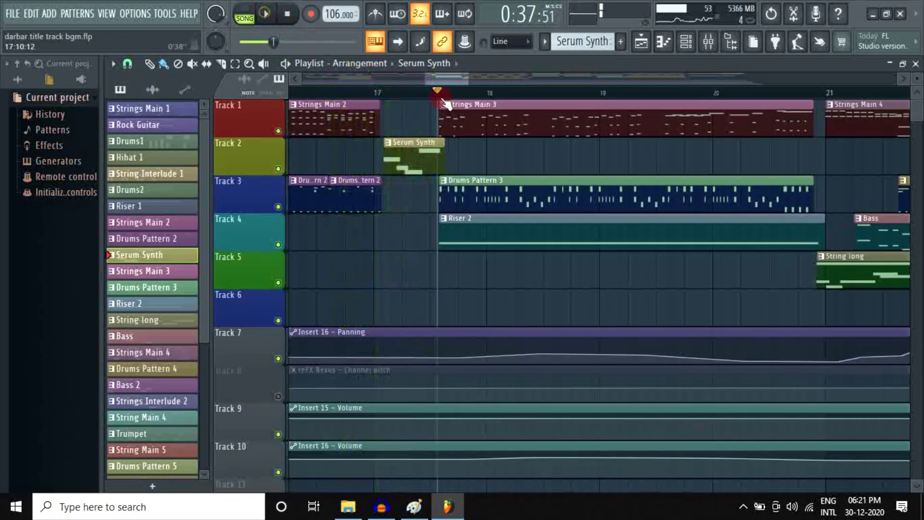
- Open the Strings Main 3 clip's notes in the piano roll and play them through to the pattern's end
{"action": "double_click", "coordinate": [460, 121]}
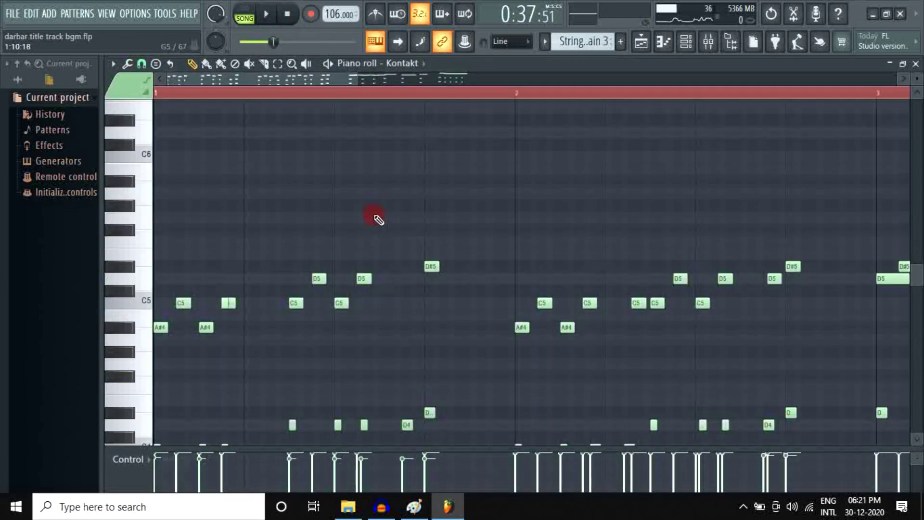
{"action": "scroll", "coordinate": [375, 226], "scroll_direction": "down", "scroll_amount": 1}
{"action": "scroll", "coordinate": [324, 239], "scroll_direction": "down", "scroll_amount": 4}
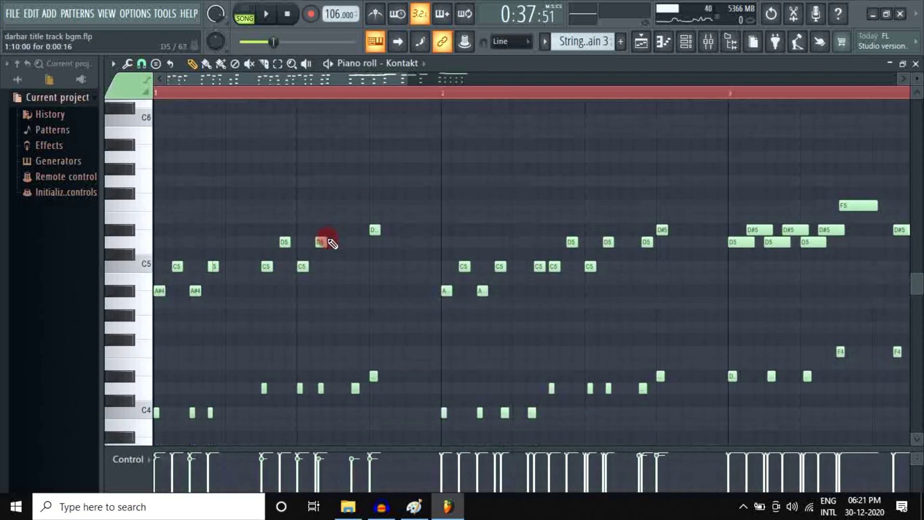
{"action": "left_click", "coordinate": [262, 15]}
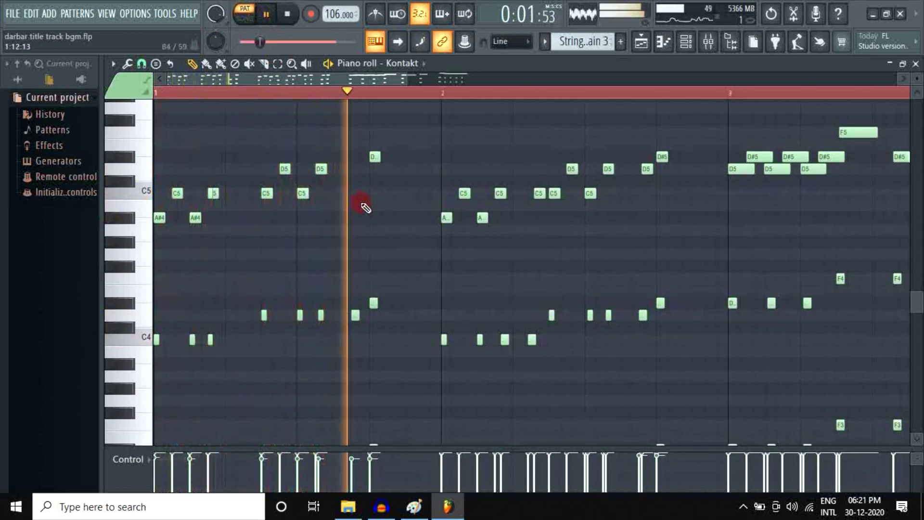
{"action": "left_click_drag", "start_coordinate": [288, 75], "coordinate": [356, 80]}
{"action": "scroll", "coordinate": [473, 214], "scroll_direction": "up", "scroll_amount": 3}
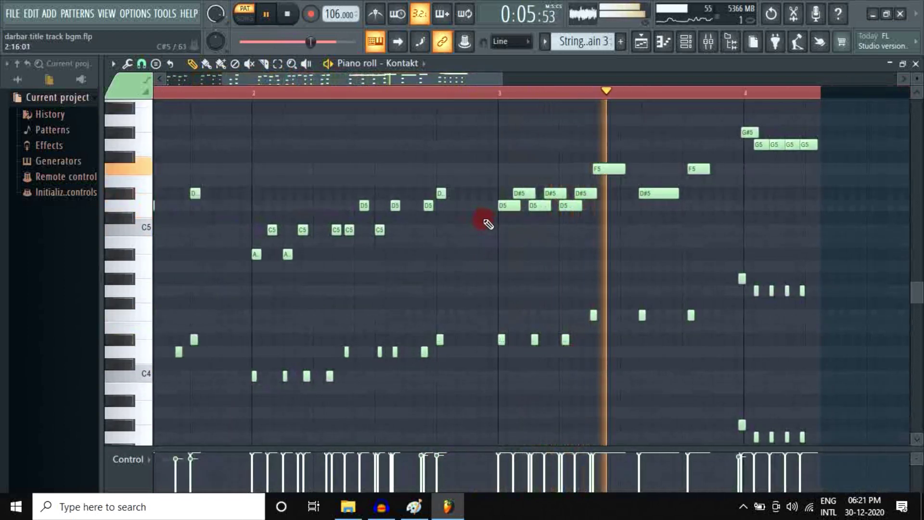
- Replay Strings Main 3 while examining its lower notes around C4 and C3, halt playback and close the piano roll
{"action": "left_click", "coordinate": [286, 17]}
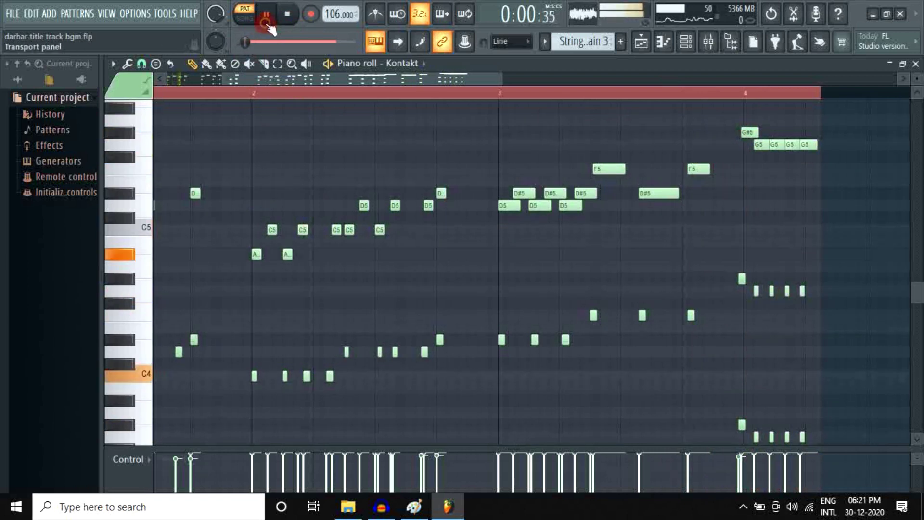
{"action": "scroll", "coordinate": [265, 347], "scroll_direction": "down", "scroll_amount": 1}
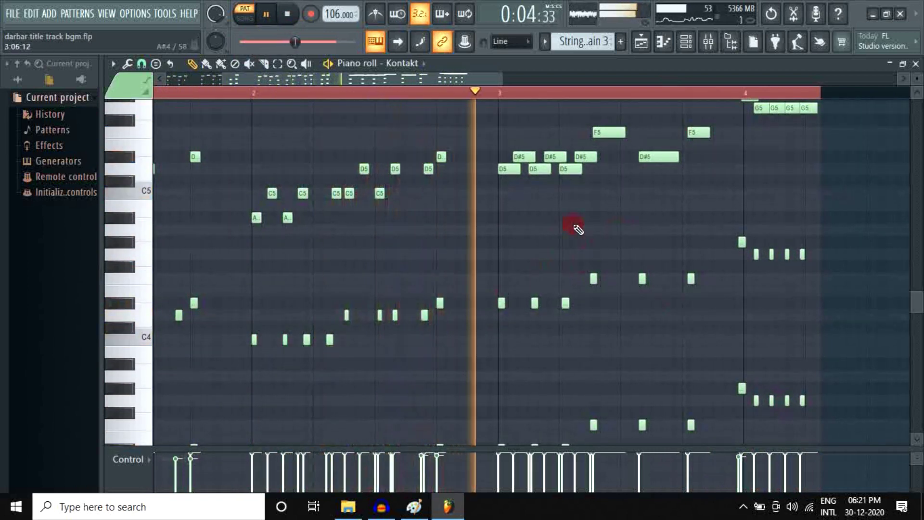
{"action": "scroll", "coordinate": [628, 278], "scroll_direction": "down", "scroll_amount": 2}
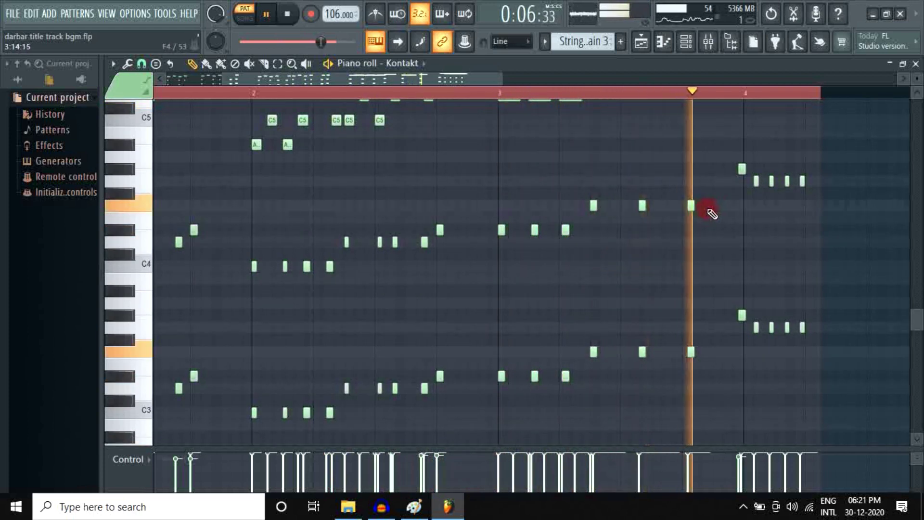
{"action": "left_click", "coordinate": [250, 14]}
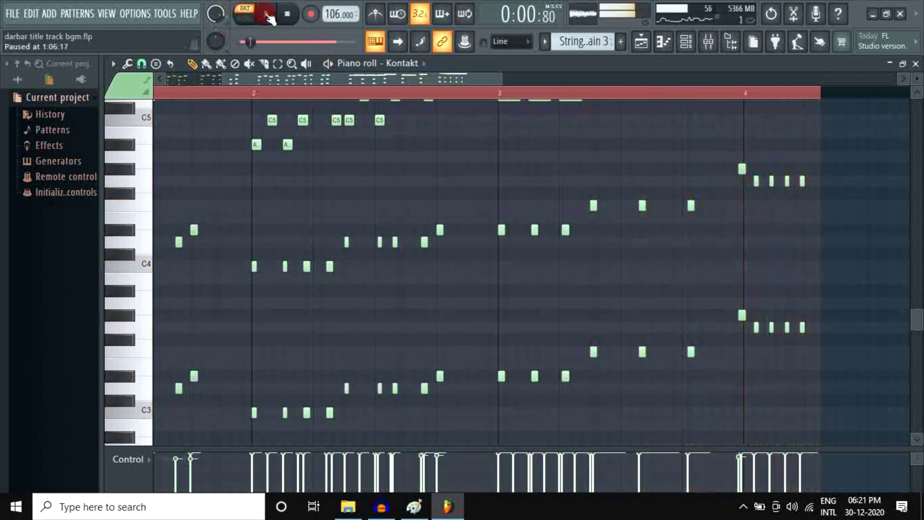
{"action": "left_click", "coordinate": [915, 64]}
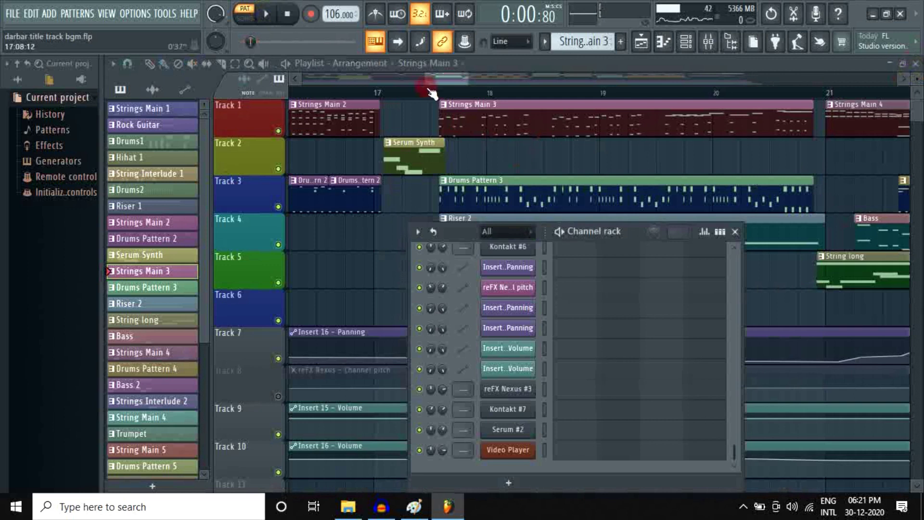
- Open the Drums Pattern 3 clip's FPC notes in the piano roll, play them and halt playback
{"action": "left_click", "coordinate": [430, 91]}
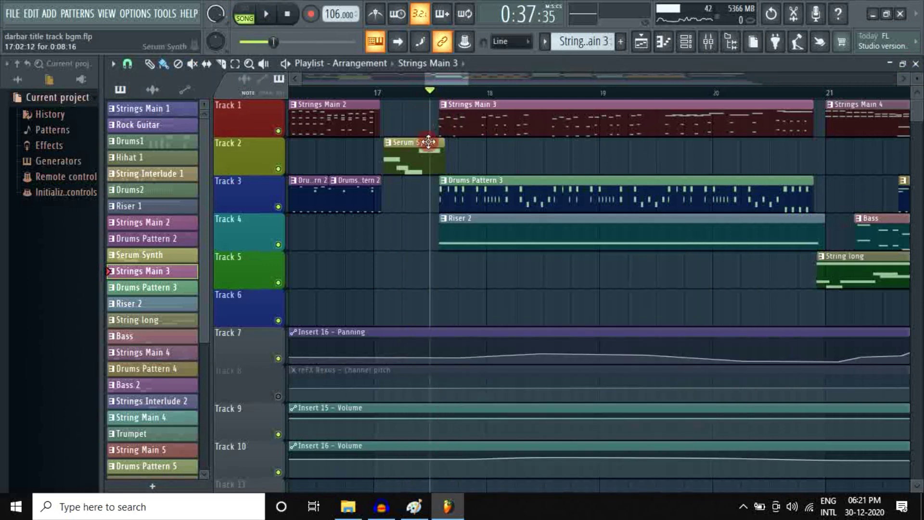
{"action": "double_click", "coordinate": [446, 191]}
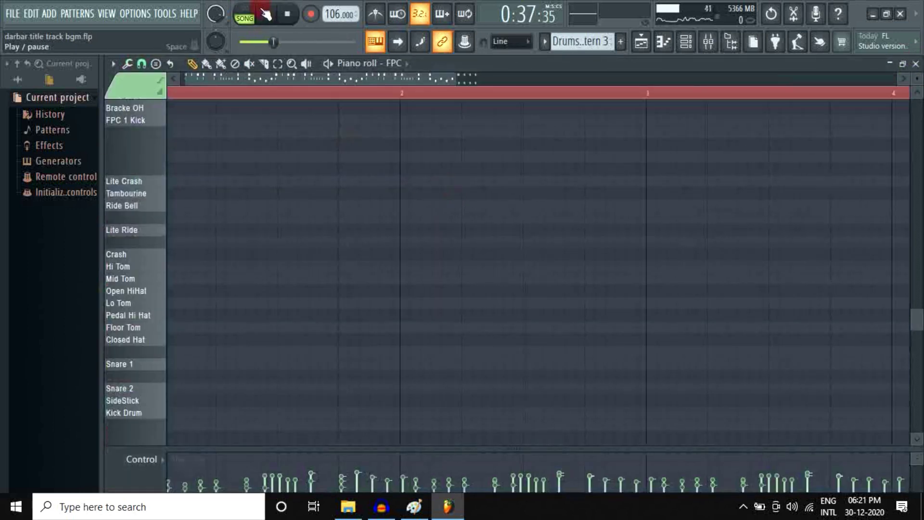
{"action": "left_click", "coordinate": [284, 91]}
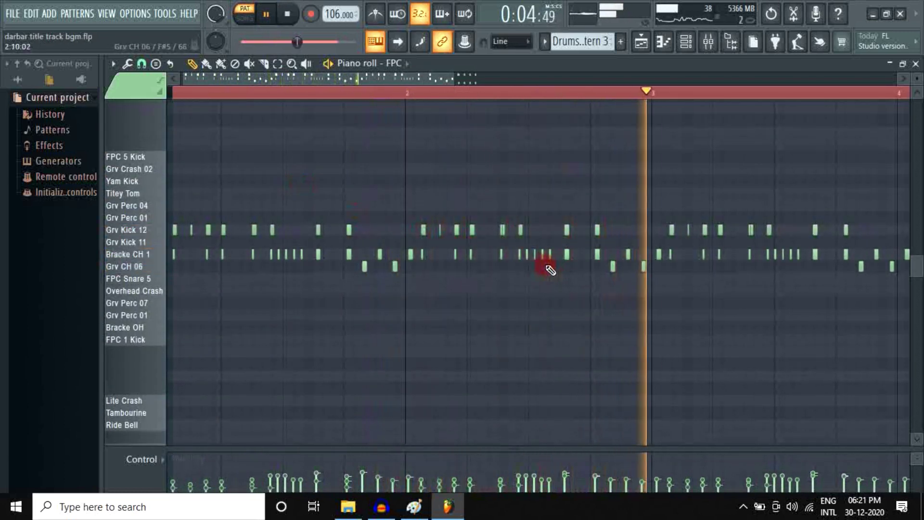
{"action": "left_click", "coordinate": [268, 17]}
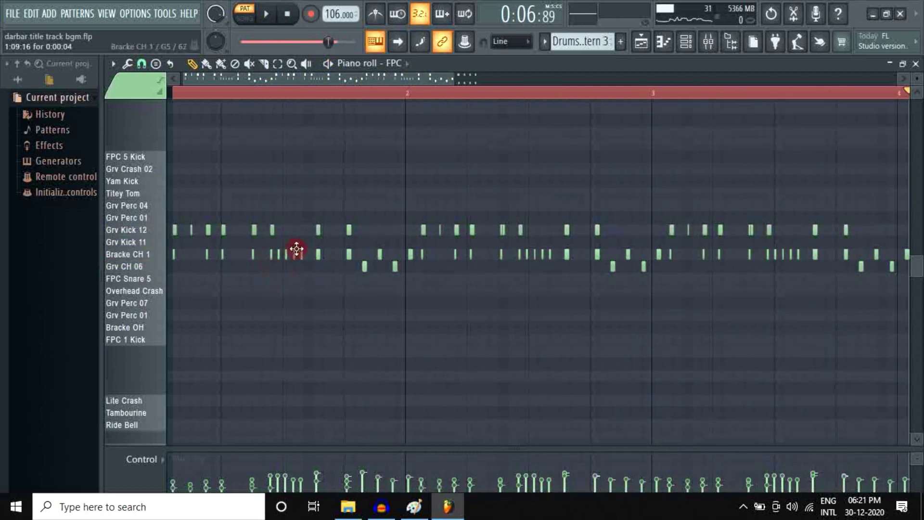
- Examine Drums Pattern 3's Bracke CH 1 hits up close and across the full pattern, and close the piano roll
{"action": "scroll", "coordinate": [286, 271], "scroll_direction": "up", "scroll_amount": 3}
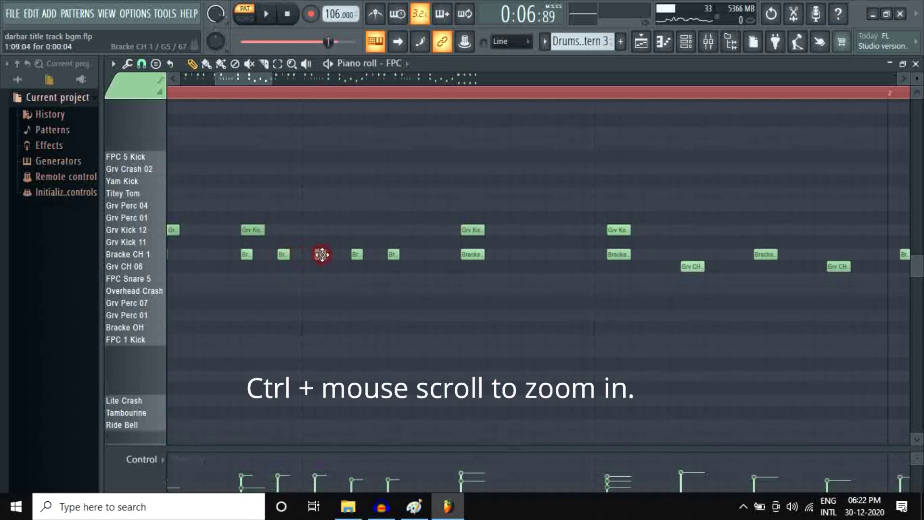
{"action": "scroll", "coordinate": [389, 258], "scroll_direction": "down", "scroll_amount": 3}
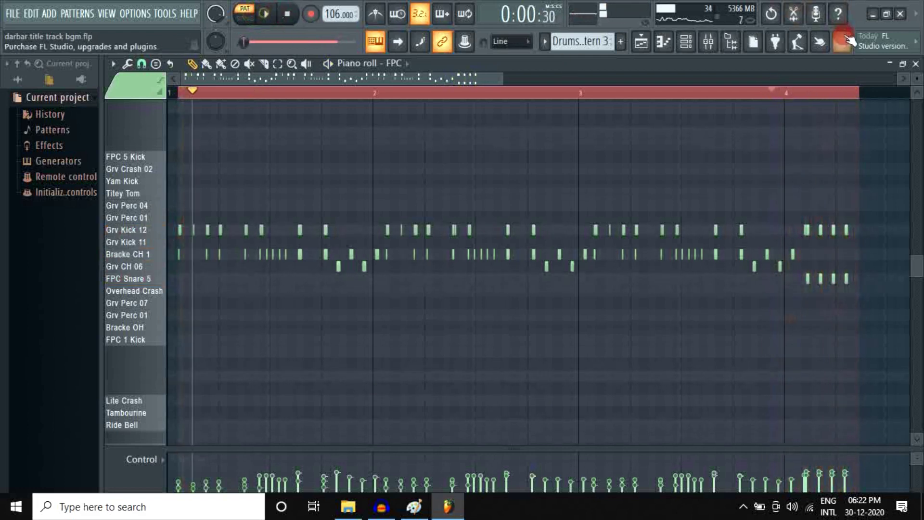
{"action": "left_click", "coordinate": [916, 64]}
- Play the arrangement from the start of the Strings Main 3 clip through the Drums Pattern 3 section and pause
{"action": "left_click", "coordinate": [443, 92]}
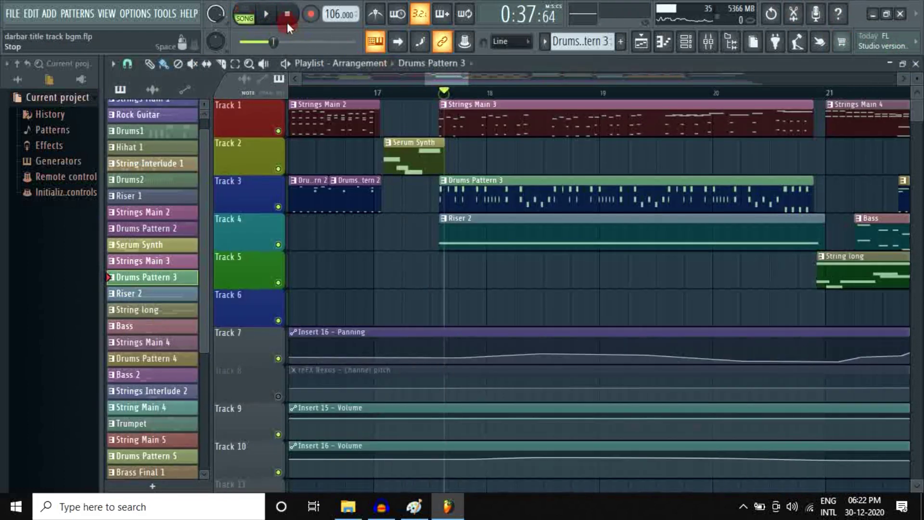
{"action": "left_click", "coordinate": [268, 16]}
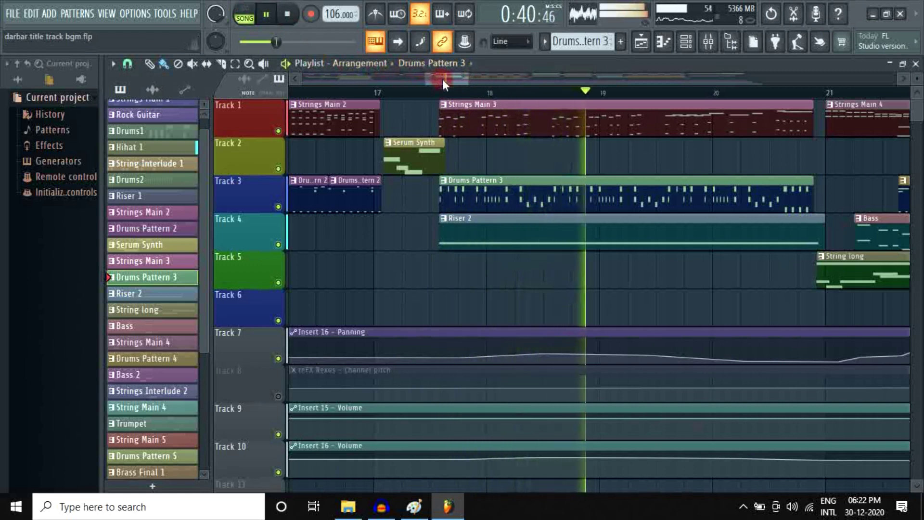
{"action": "left_click_drag", "start_coordinate": [443, 79], "coordinate": [462, 79]}
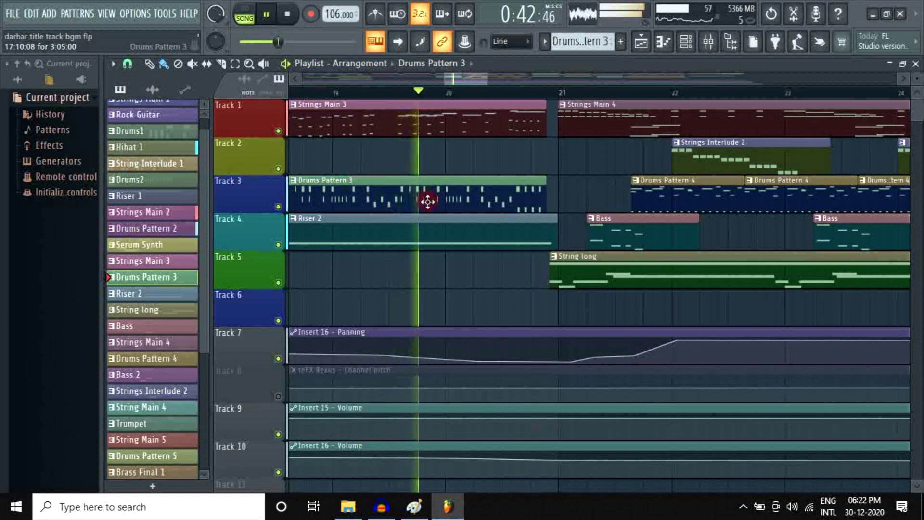
{"action": "left_click", "coordinate": [267, 16]}
- Open the Riser 2 clip's Kontakt #5 notes in the piano roll, play the long D#4 note and halt playback
{"action": "scroll", "coordinate": [423, 234], "scroll_direction": "left", "scroll_amount": 3}
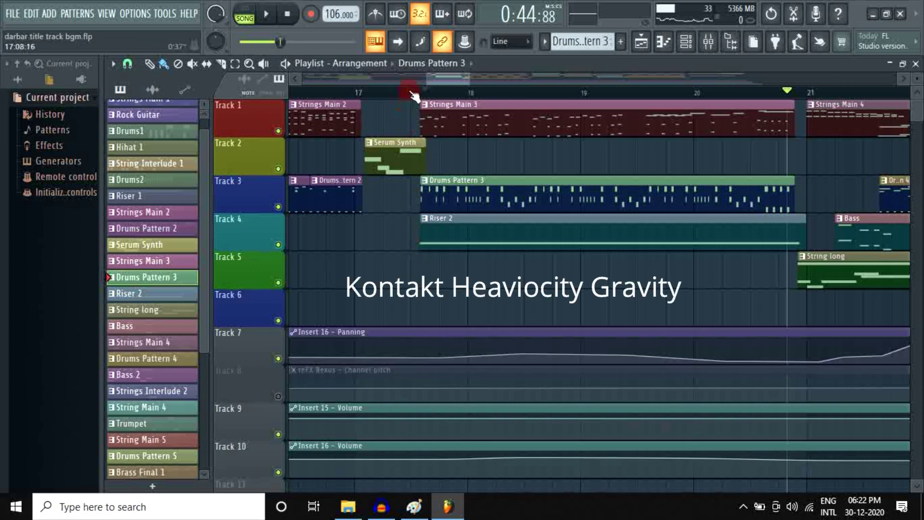
{"action": "double_click", "coordinate": [443, 232]}
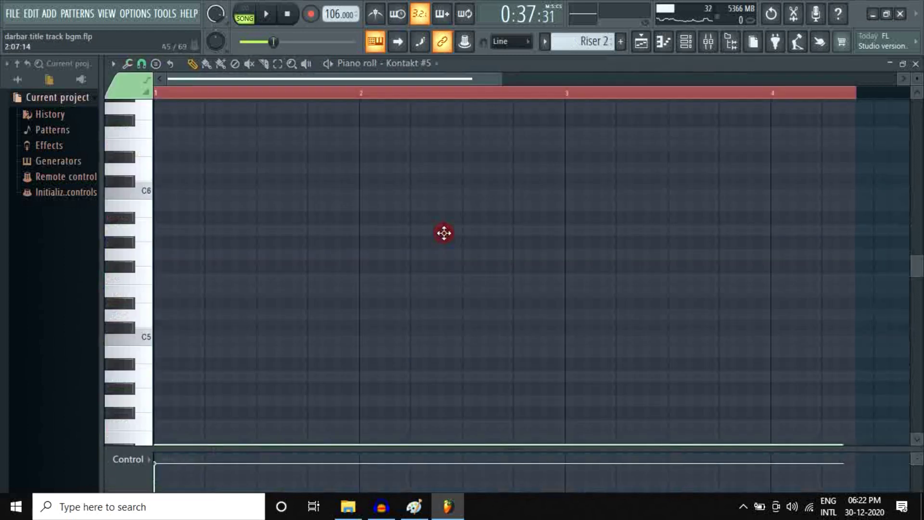
{"action": "left_click", "coordinate": [265, 15]}
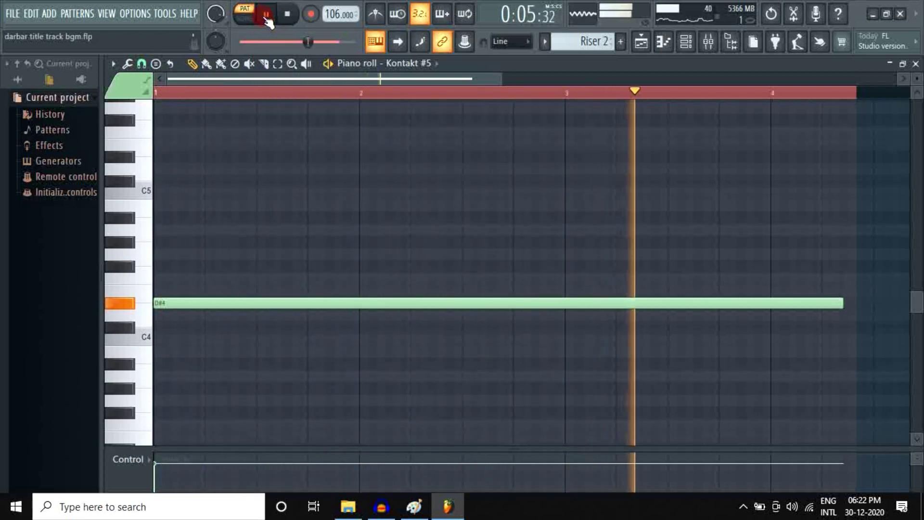
{"action": "left_click", "coordinate": [266, 15]}
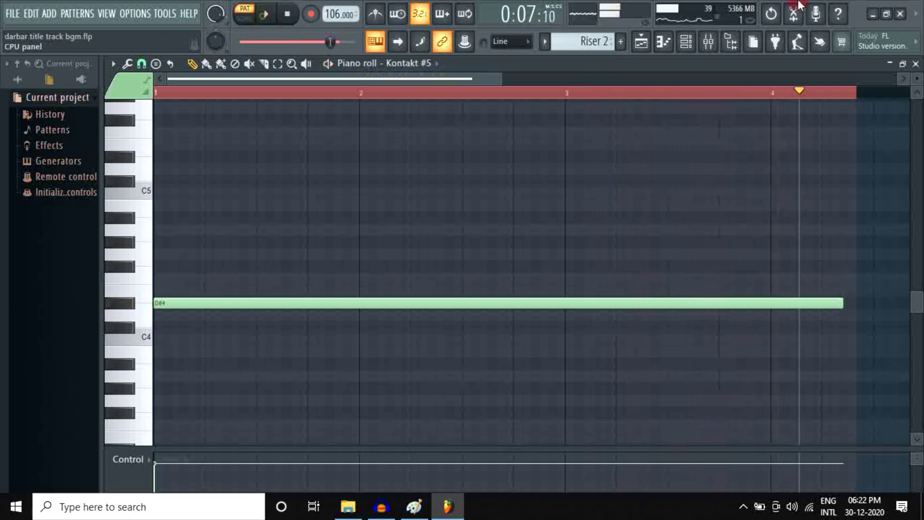
- Close the piano roll and move the playhead to the start of the String long clip
{"action": "left_click", "coordinate": [915, 64]}
{"action": "left_click", "coordinate": [435, 92]}
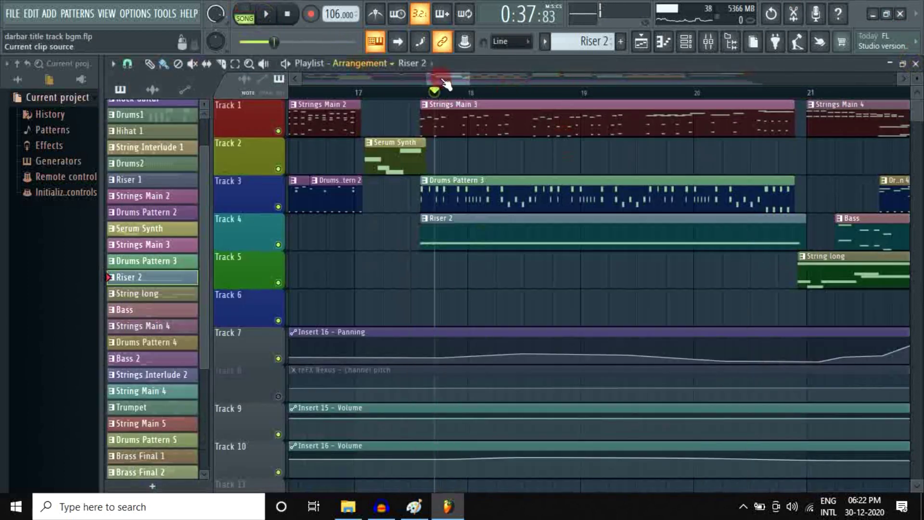
{"action": "left_click_drag", "start_coordinate": [434, 78], "coordinate": [477, 78]}
{"action": "left_click", "coordinate": [418, 92]}
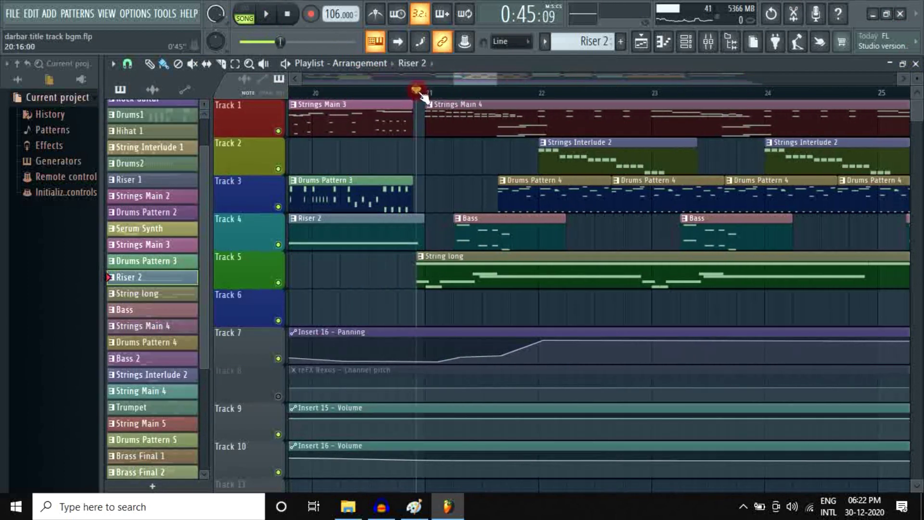
- Open the Strings Main 4 clip's Kontakt notes in the piano roll, play them, pause and close the piano roll
{"action": "double_click", "coordinate": [443, 120]}
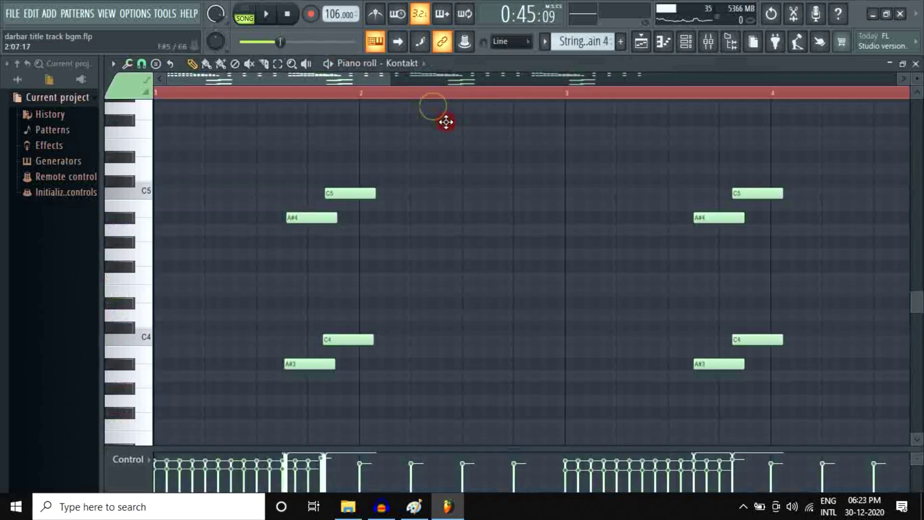
{"action": "left_click", "coordinate": [263, 15]}
{"action": "scroll", "coordinate": [269, 151], "scroll_direction": "up", "scroll_amount": 5}
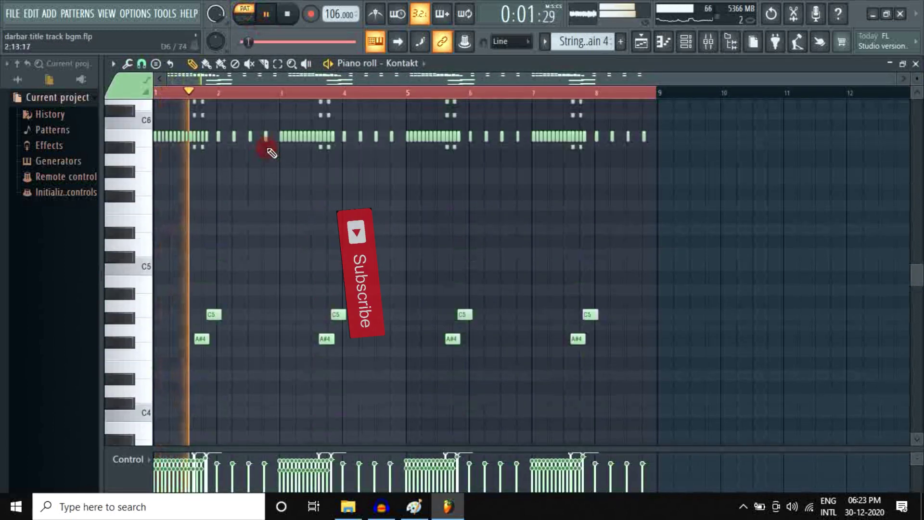
{"action": "scroll", "coordinate": [208, 196], "scroll_direction": "up", "scroll_amount": 3}
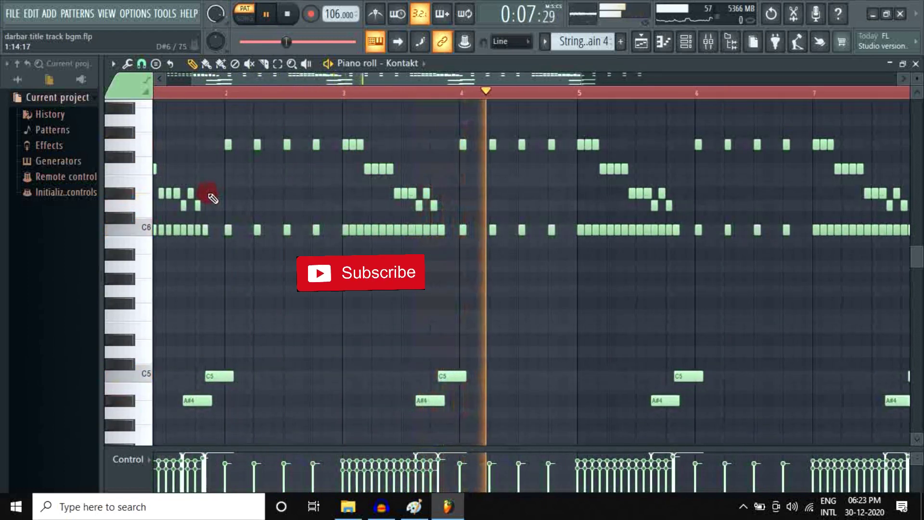
{"action": "left_click", "coordinate": [269, 13]}
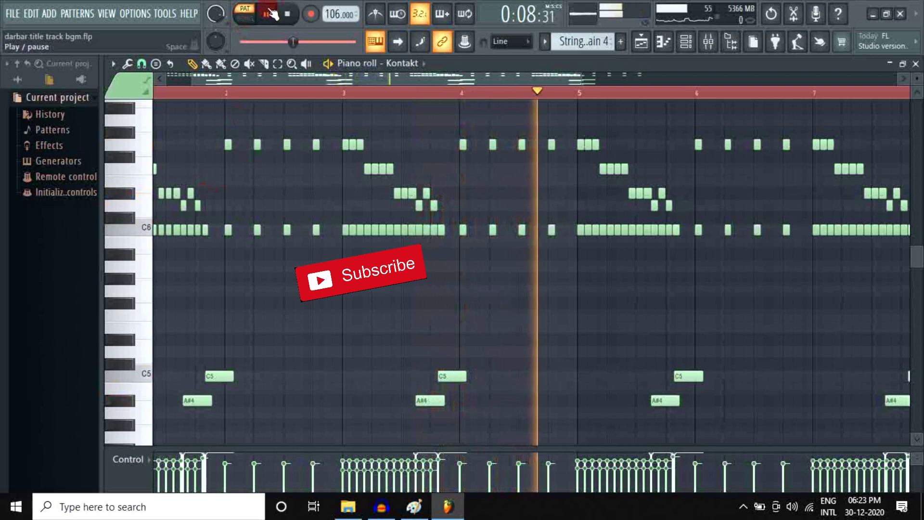
{"action": "left_click", "coordinate": [913, 63]}
- Reopen the Strings Main 4 clip's Kontakt notes and play the arrangement from the start of the String long clip
{"action": "mouse_move", "coordinate": [487, 78]}
{"action": "left_mouse_down"}
{"action": "mouse_move", "coordinate": [387, 79]}
{"action": "mouse_move", "coordinate": [353, 91]}
{"action": "mouse_move", "coordinate": [481, 82]}
{"action": "left_mouse_up"}
{"action": "left_click", "coordinate": [313, 117]}
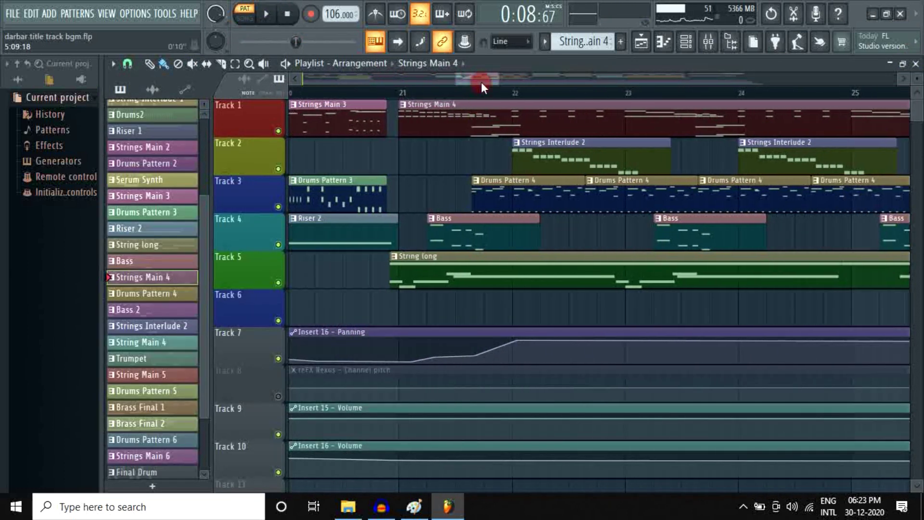
{"action": "double_click", "coordinate": [409, 126]}
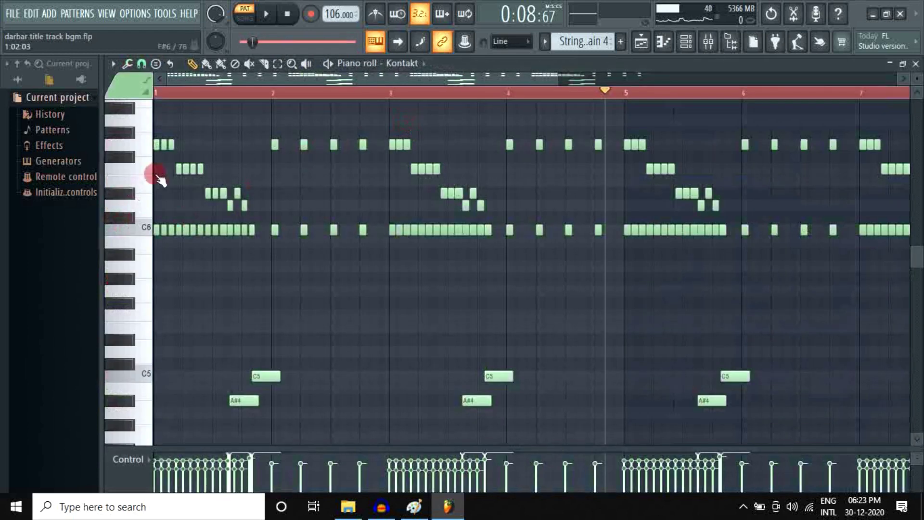
{"action": "key", "text": "space"}
{"action": "scroll", "coordinate": [299, 159], "scroll_direction": "down", "scroll_amount": 5}
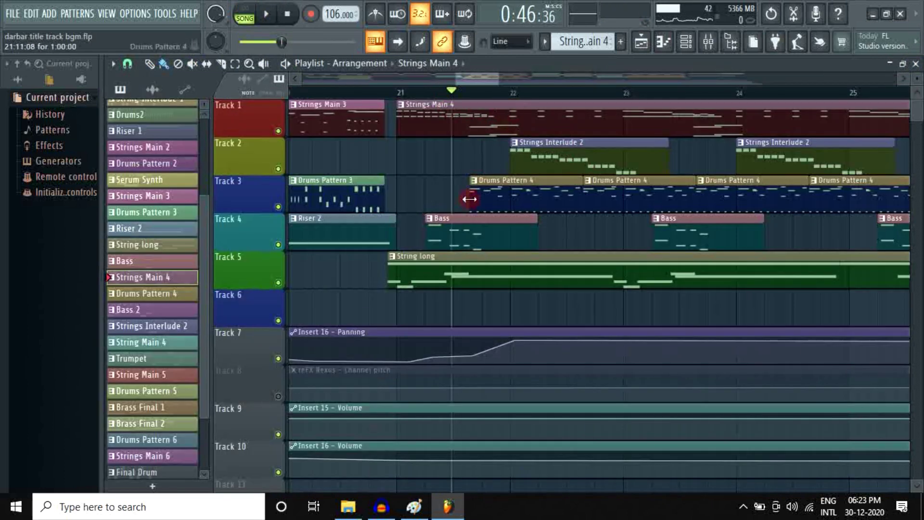
- Open the Drums Pattern 4 clip's FPC notes in the piano roll, examine the hits up close during playback and pause
{"action": "double_click", "coordinate": [484, 198]}
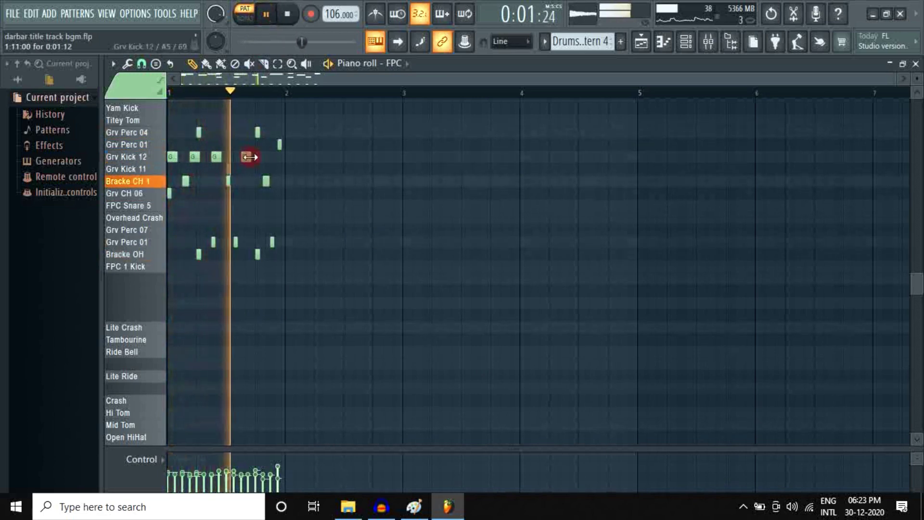
{"action": "scroll", "coordinate": [287, 123], "scroll_direction": "up", "scroll_amount": 2}
{"action": "left_click_drag", "start_coordinate": [330, 79], "coordinate": [206, 82]}
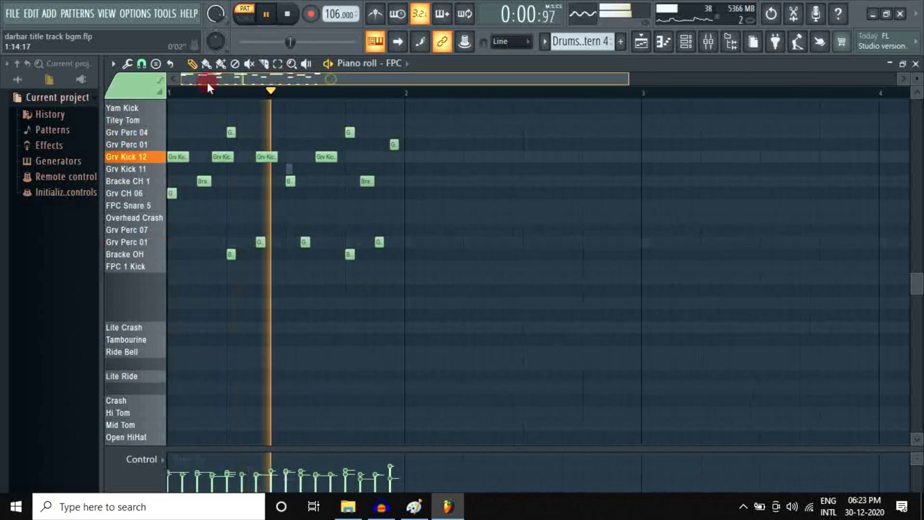
{"action": "scroll", "coordinate": [213, 217], "scroll_direction": "up", "scroll_amount": 3}
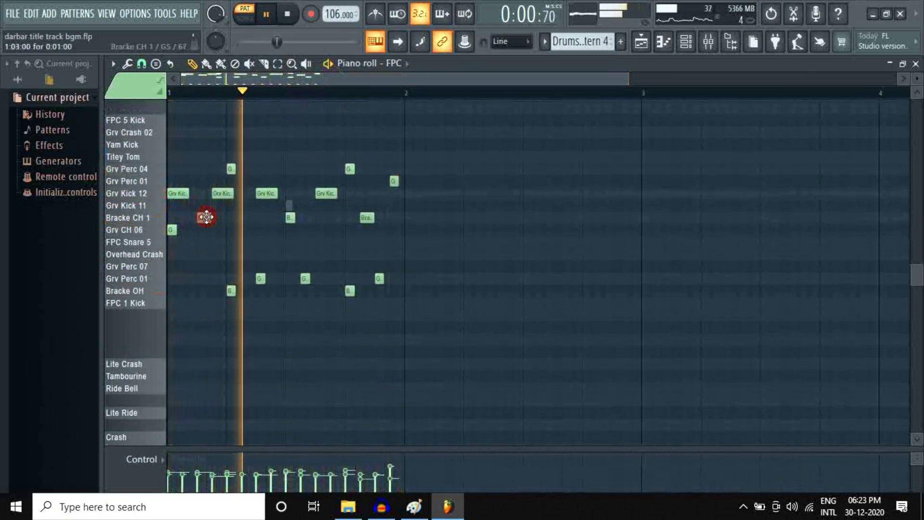
{"action": "left_click", "coordinate": [265, 14]}
{"action": "right_click", "coordinate": [340, 19]}
{"action": "left_click", "coordinate": [386, 162]}
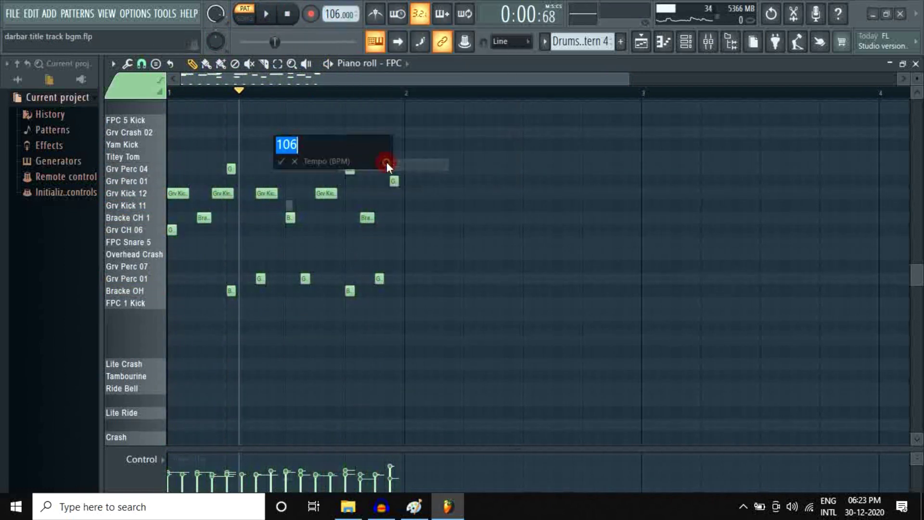
{"action": "type", "text": "60"}
{"action": "key", "text": "Escape"}
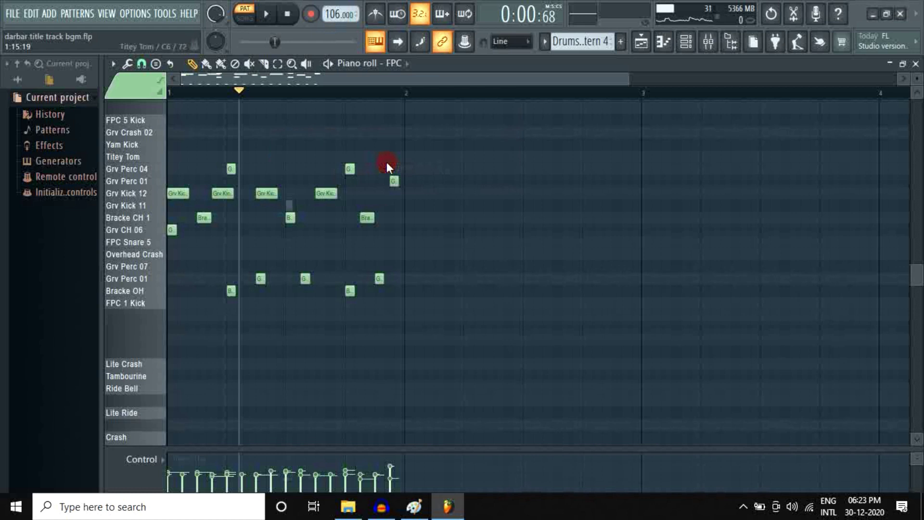
- Play Drums Pattern 4 once more, and open and play the Strings Interlude 2 clip's Kontakt notes in the piano roll
{"action": "left_click", "coordinate": [271, 18]}
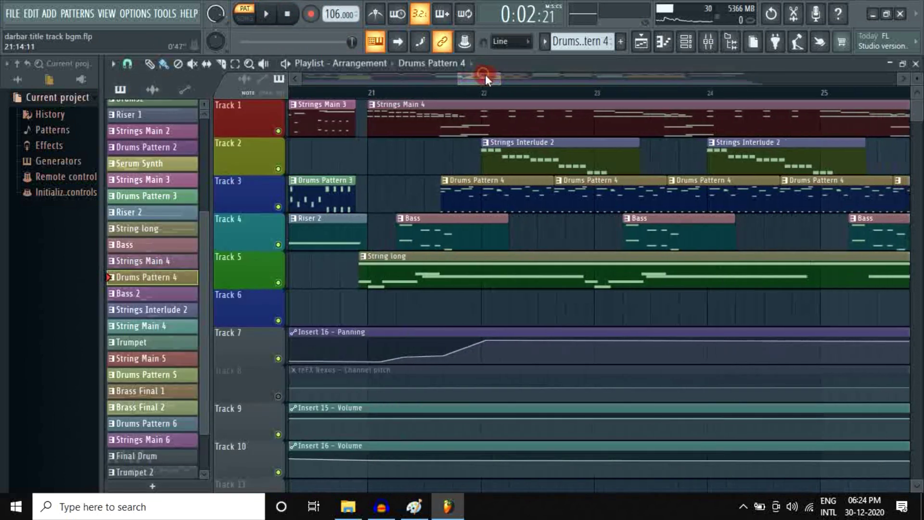
{"action": "double_click", "coordinate": [506, 162]}
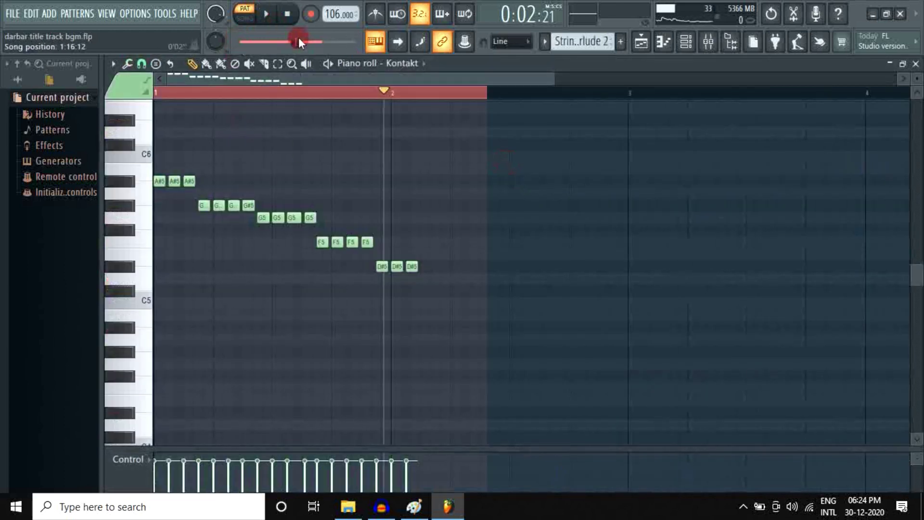
{"action": "left_click", "coordinate": [270, 15]}
{"action": "left_click", "coordinate": [258, 19]}
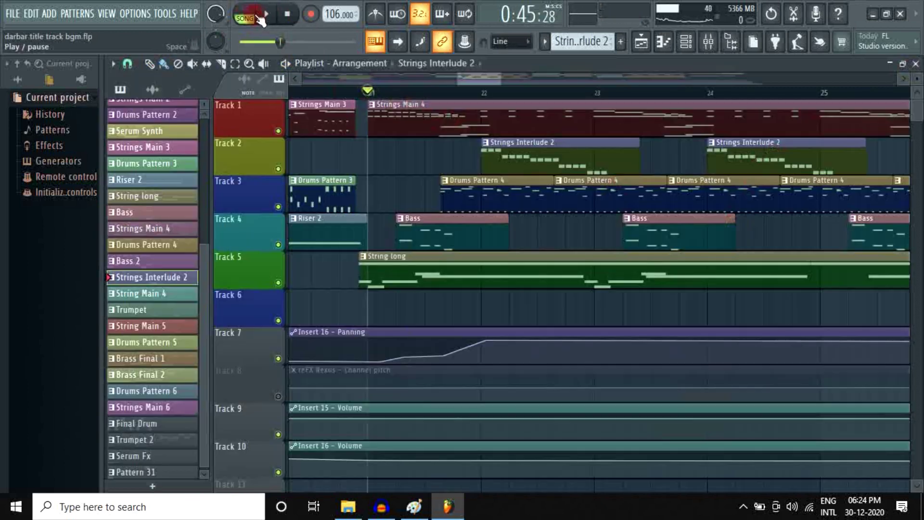
- Open the Bass clip's reFX Nexus #3 notes in the piano roll, play them and switch playback back to song mode
{"action": "double_click", "coordinate": [438, 240]}
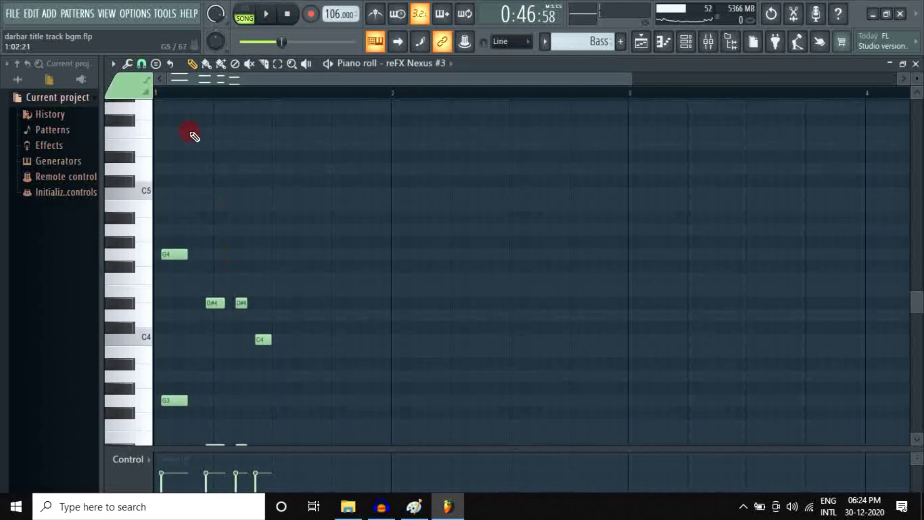
{"action": "left_click", "coordinate": [266, 14]}
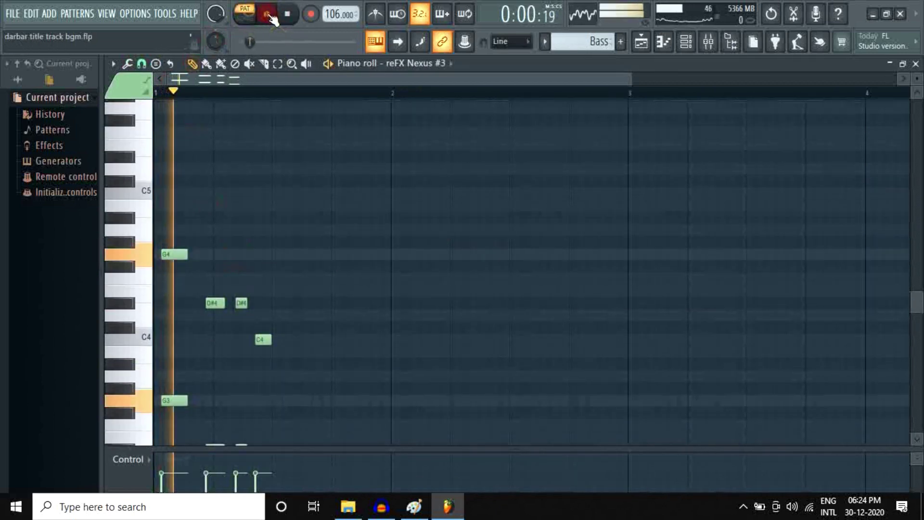
{"action": "left_click", "coordinate": [244, 18]}
- Play the arrangement through the Strings Main 4 section up to the end of bar 26 and pause
{"action": "left_click", "coordinate": [271, 17]}
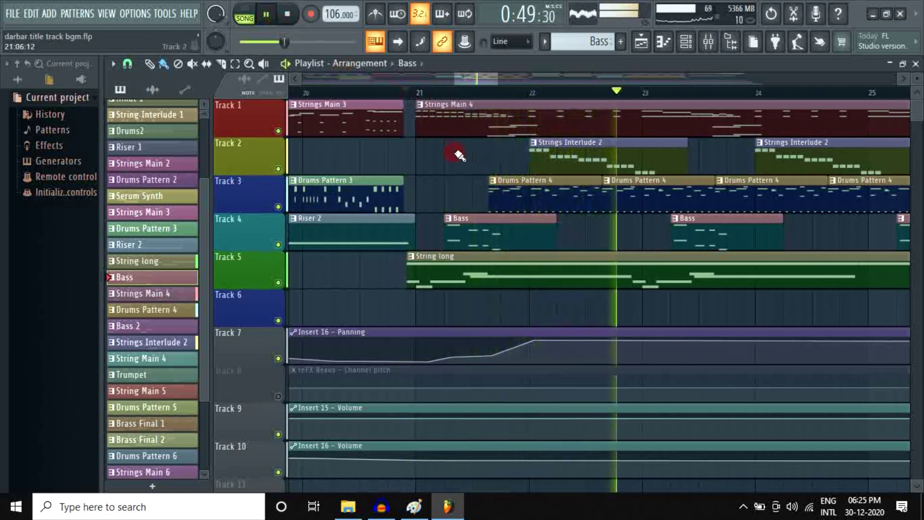
{"action": "scroll", "coordinate": [470, 82], "scroll_direction": "down", "scroll_amount": 2}
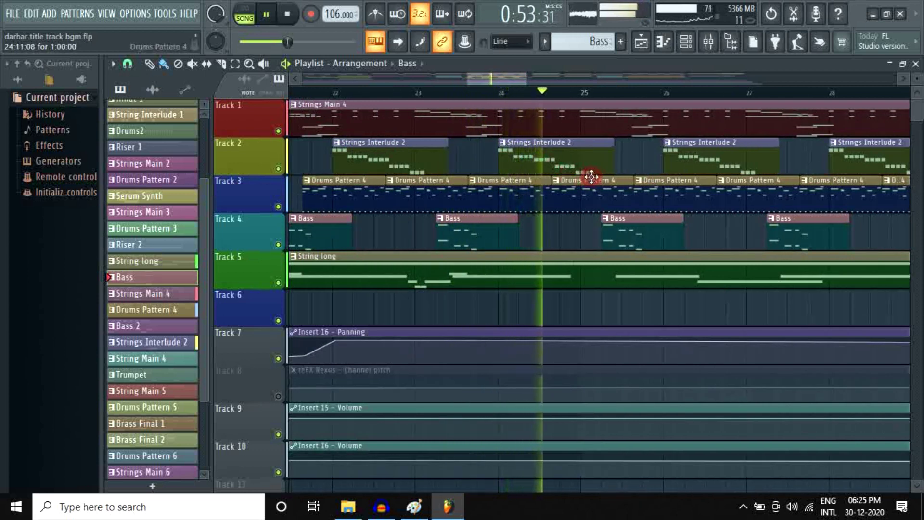
{"action": "left_click_drag", "start_coordinate": [506, 73], "coordinate": [523, 80]}
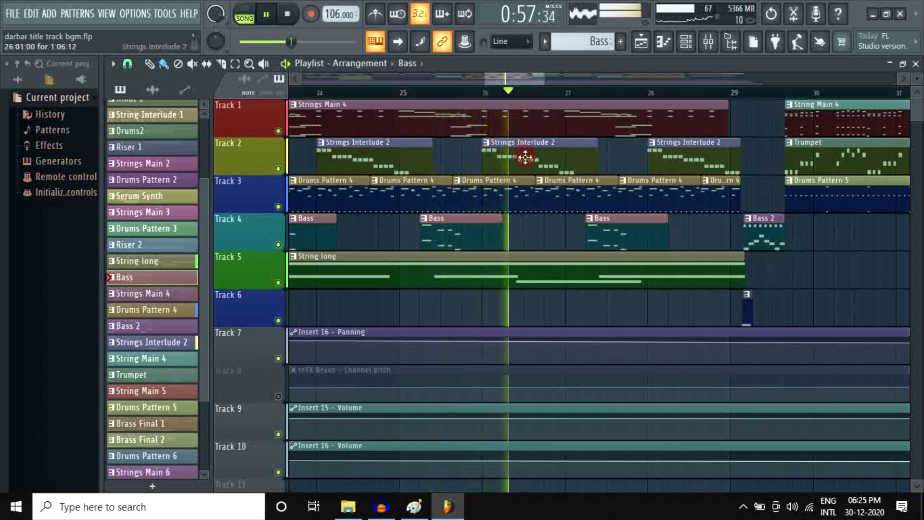
{"action": "left_click", "coordinate": [266, 16]}
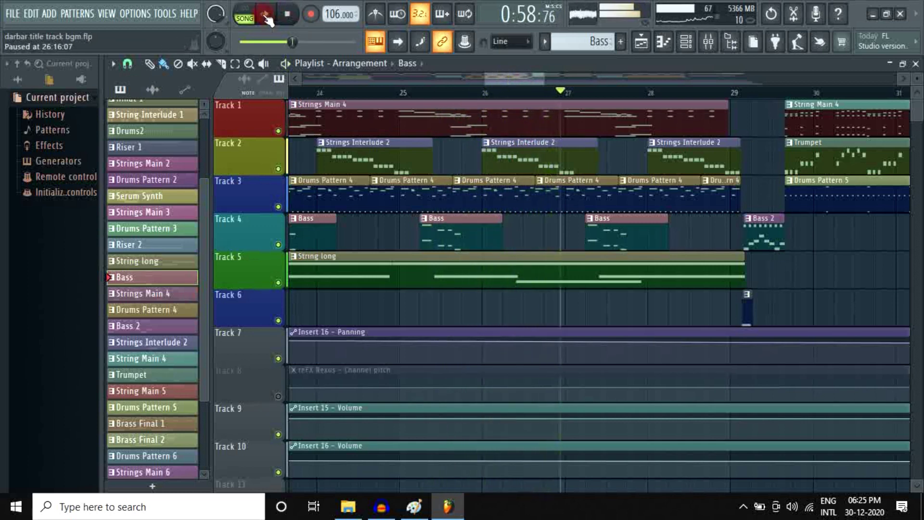
- Open the String long clip's Kontakt #7 notes, play them including from the G5 note in bar 5, and close the piano roll
{"action": "double_click", "coordinate": [367, 274]}
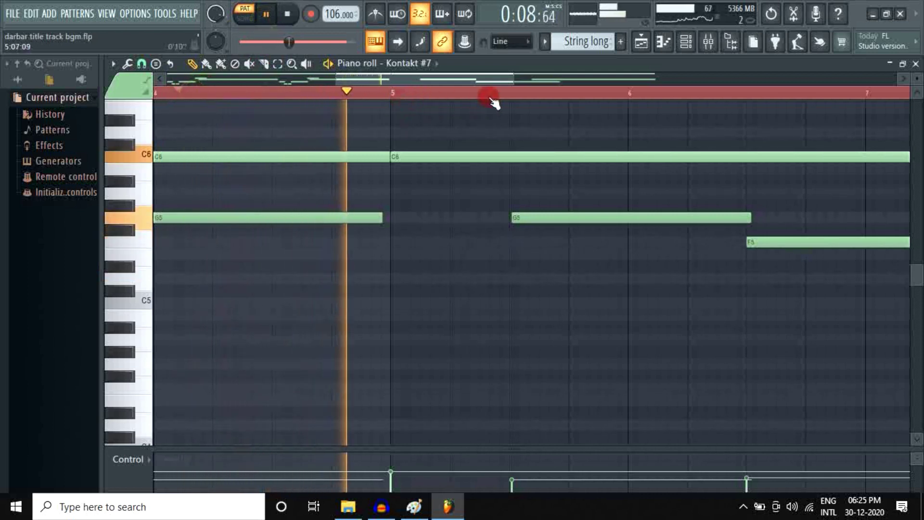
{"action": "left_click", "coordinate": [508, 95]}
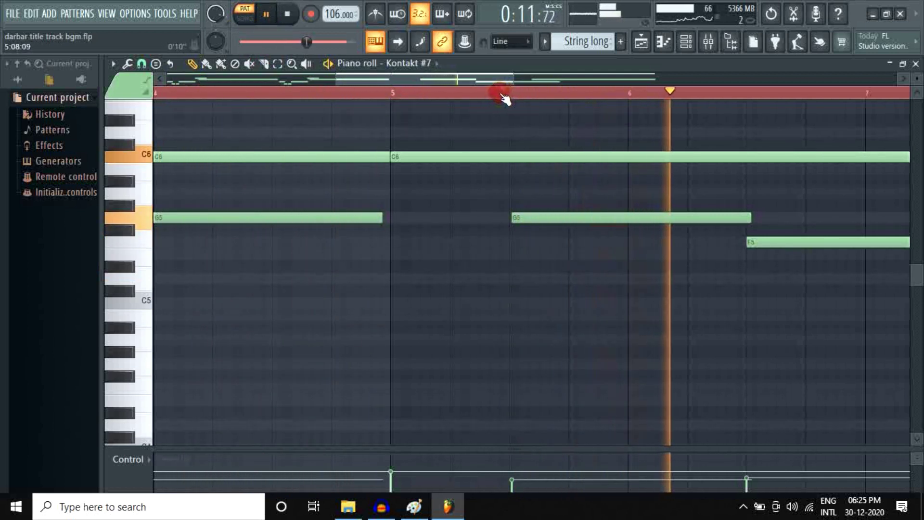
{"action": "scroll", "coordinate": [485, 186], "scroll_direction": "down", "scroll_amount": 3}
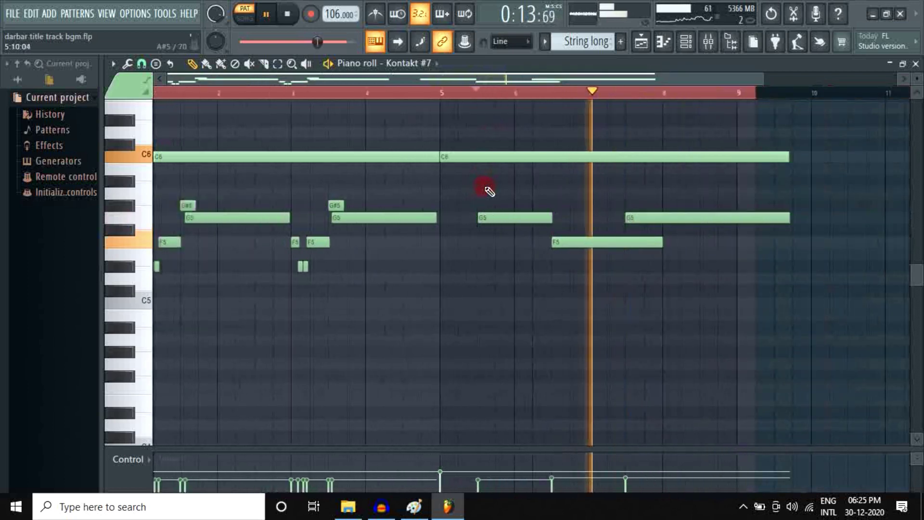
{"action": "key", "text": "space"}
{"action": "left_click", "coordinate": [914, 64]}
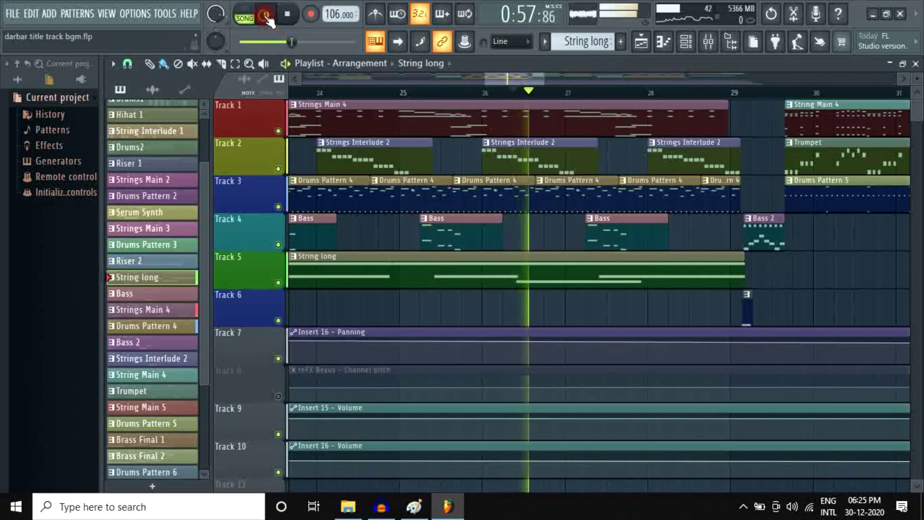
- Open the Bass 2 clip's 808 Kick notes in the piano roll, play them, halt playback and close the piano roll
{"action": "left_click_drag", "start_coordinate": [500, 77], "coordinate": [526, 85]}
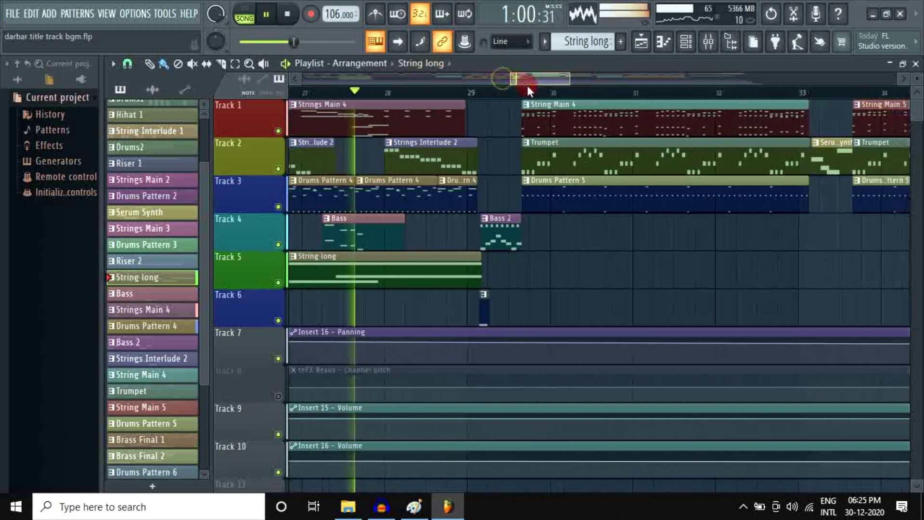
{"action": "double_click", "coordinate": [490, 234]}
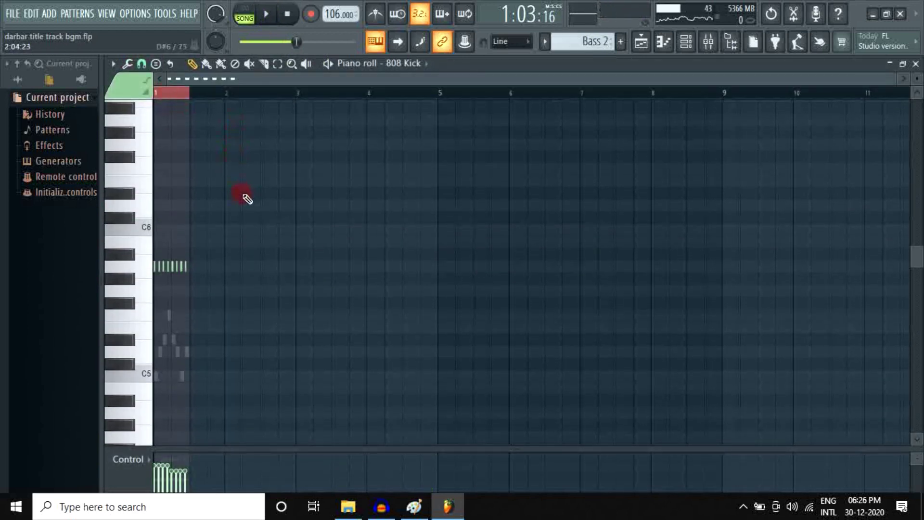
{"action": "scroll", "coordinate": [272, 100], "scroll_direction": "up", "scroll_amount": 3}
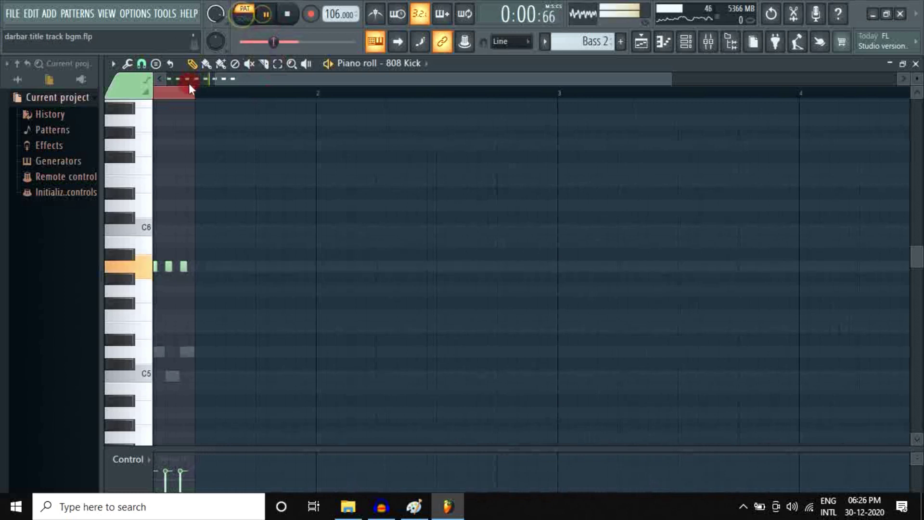
{"action": "left_click", "coordinate": [236, 27]}
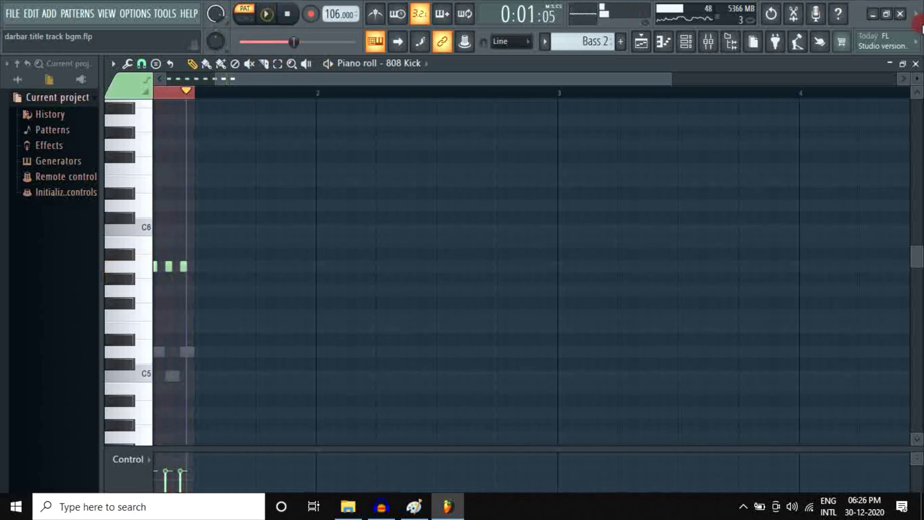
{"action": "left_click", "coordinate": [916, 64]}
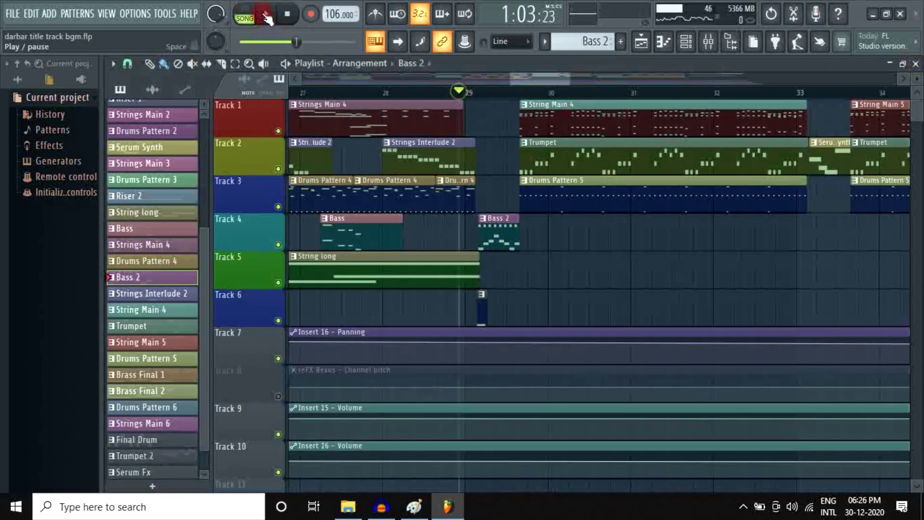
- Open the String Main 4 clip's Kontakt notes, play them while examining the upper and lower octaves, and close the piano roll
{"action": "double_click", "coordinate": [584, 124]}
{"action": "scroll", "coordinate": [314, 142], "scroll_direction": "up", "scroll_amount": 2}
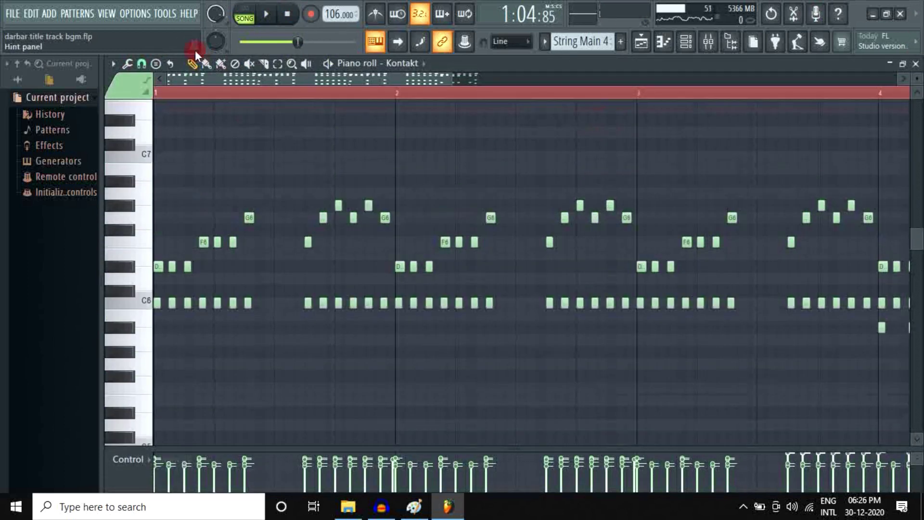
{"action": "left_click", "coordinate": [266, 16]}
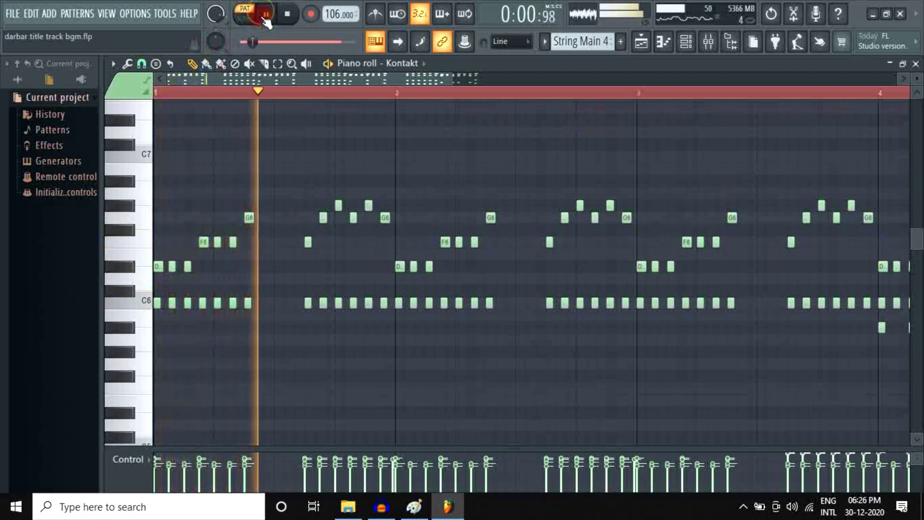
{"action": "scroll", "coordinate": [319, 186], "scroll_direction": "down", "scroll_amount": 1}
{"action": "scroll", "coordinate": [318, 187], "scroll_direction": "down", "scroll_amount": 3}
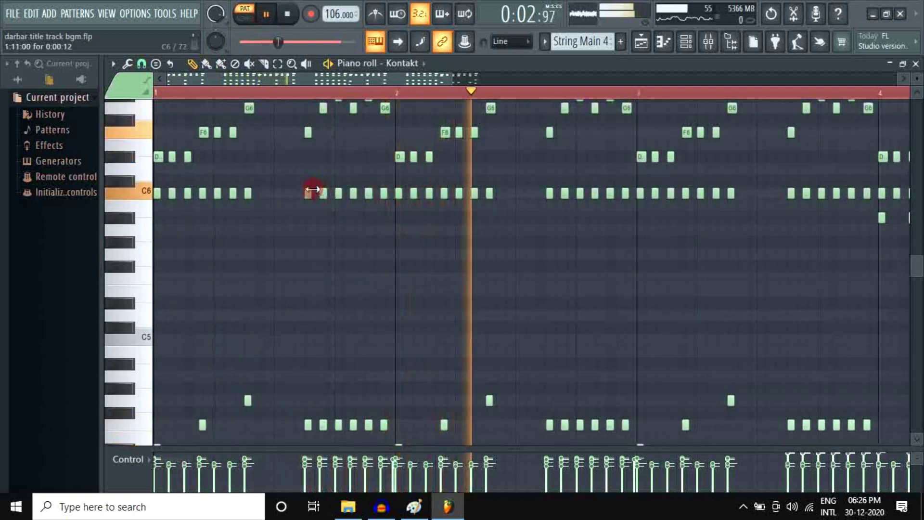
{"action": "scroll", "coordinate": [315, 188], "scroll_direction": "down", "scroll_amount": 2}
{"action": "scroll", "coordinate": [317, 192], "scroll_direction": "up", "scroll_amount": 2}
{"action": "scroll", "coordinate": [322, 204], "scroll_direction": "down", "scroll_amount": 3}
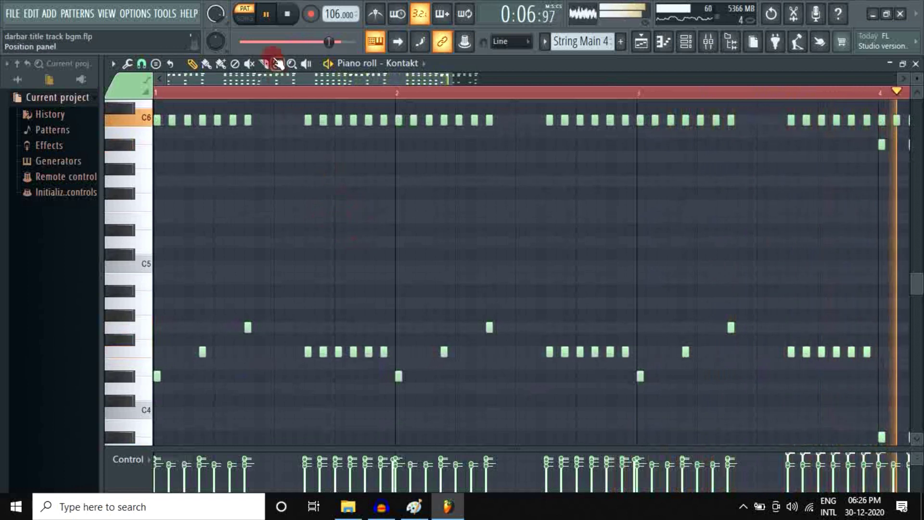
{"action": "left_click", "coordinate": [267, 15]}
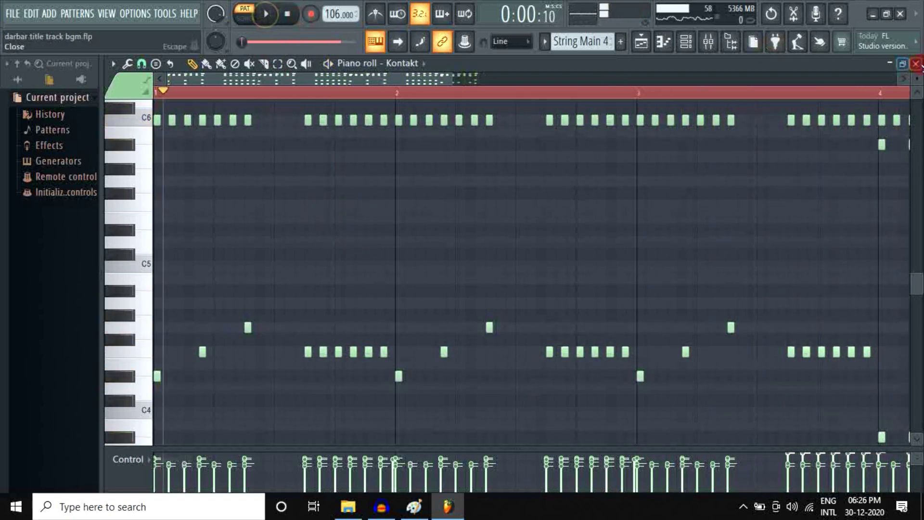
{"action": "left_click", "coordinate": [915, 64]}
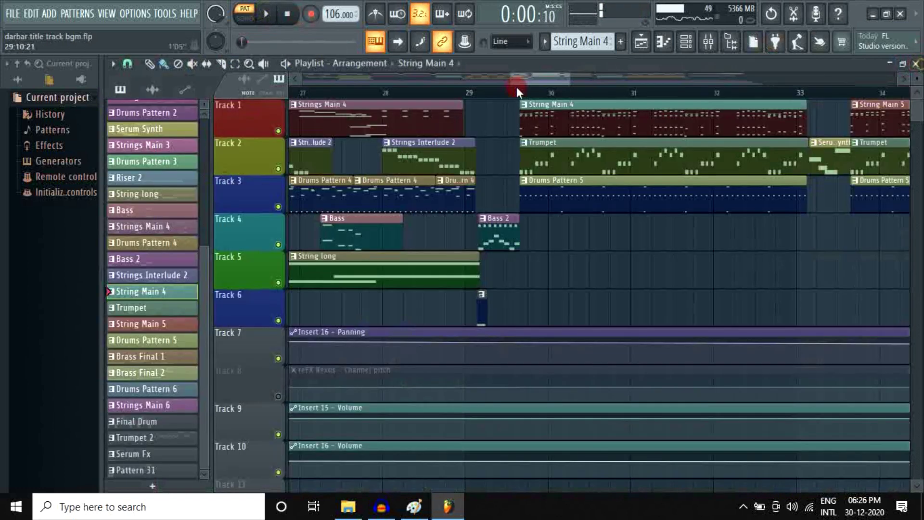
- Open the Trumpet clip's notes and its reFX Nexus instrument, play the pattern, halt playback and close the piano roll
{"action": "left_click", "coordinate": [268, 16]}
{"action": "double_click", "coordinate": [536, 155]}
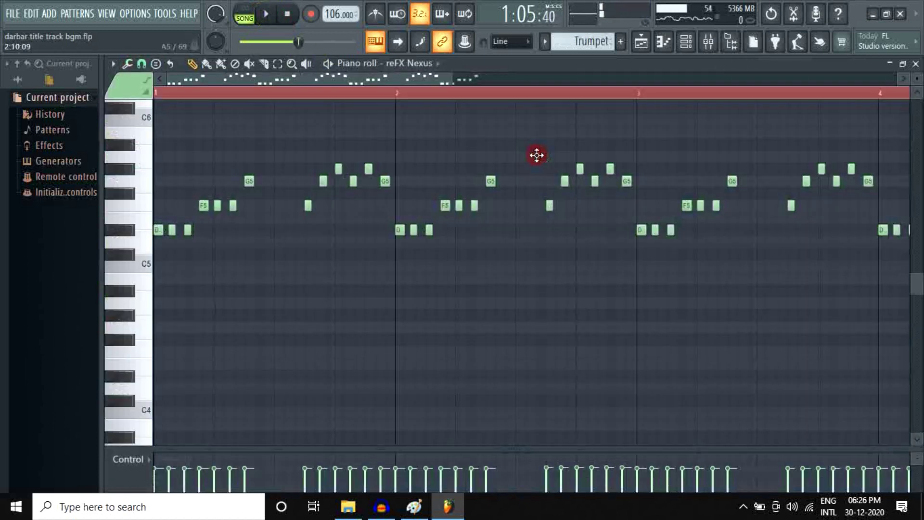
{"action": "scroll", "coordinate": [291, 185], "scroll_direction": "up", "scroll_amount": 2}
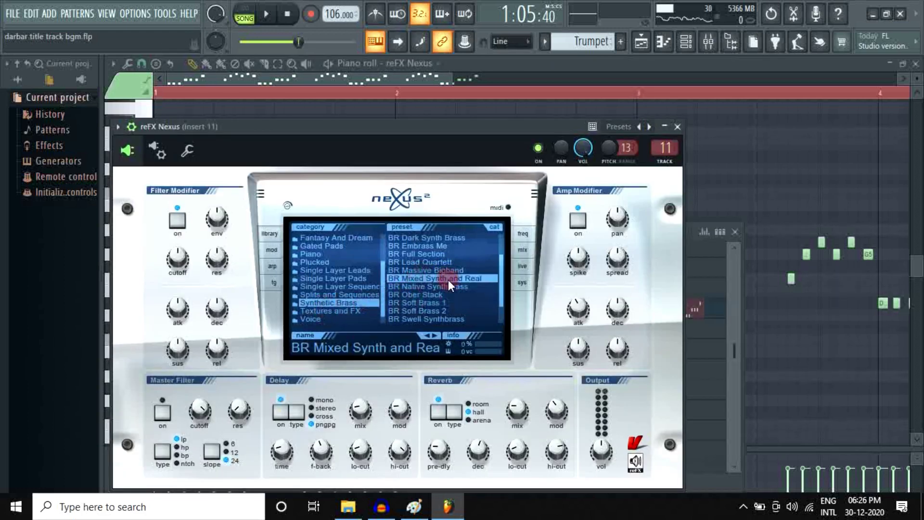
{"action": "left_click", "coordinate": [244, 13]}
{"action": "left_click", "coordinate": [266, 14]}
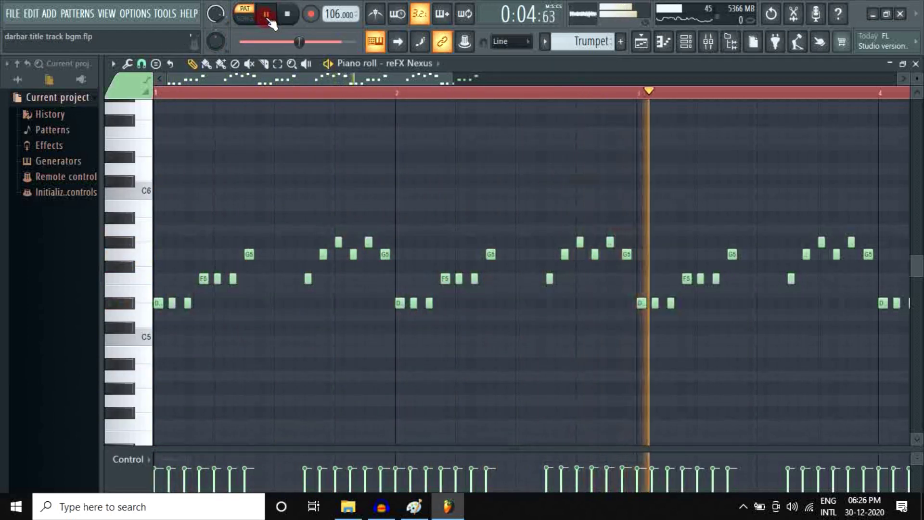
{"action": "key", "text": "space"}
{"action": "left_click", "coordinate": [915, 64]}
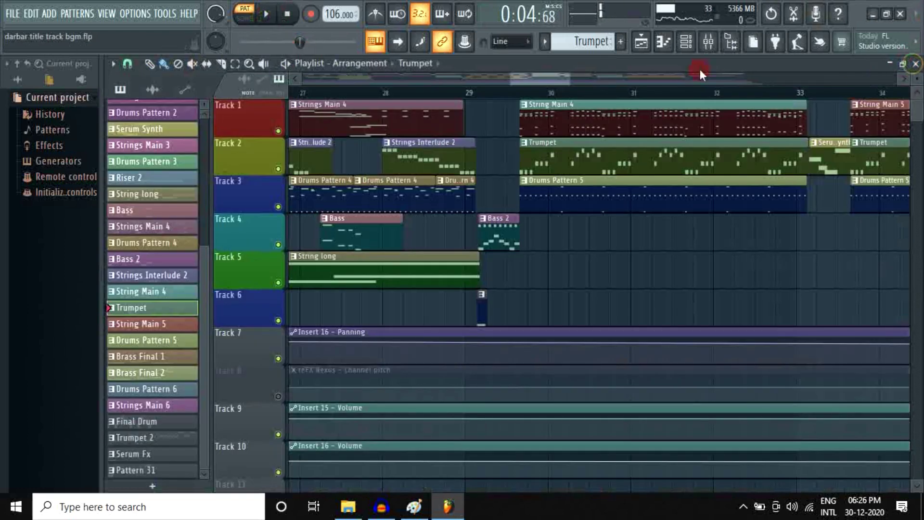
- Play the arrangement in song mode into bar 30 and pause
{"action": "left_click", "coordinate": [260, 19]}
{"action": "left_click_drag", "start_coordinate": [535, 76], "coordinate": [548, 77]}
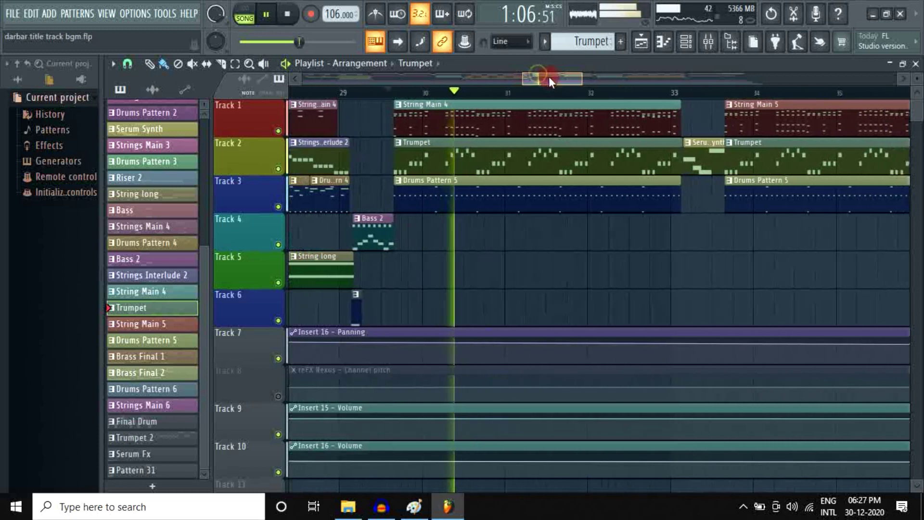
{"action": "left_click", "coordinate": [267, 15]}
- Open the Drums Pattern 5 clip's FPC notes, play them, halt playback and close the piano roll
{"action": "double_click", "coordinate": [400, 192]}
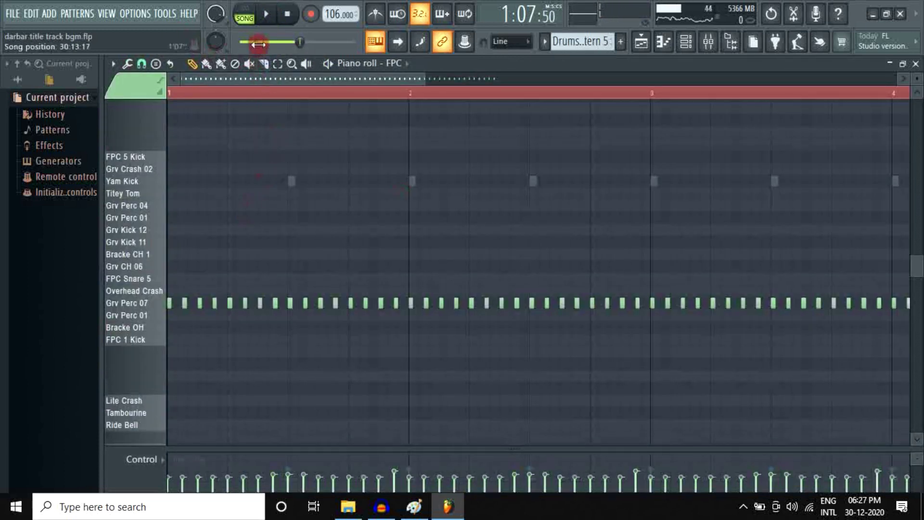
{"action": "left_click", "coordinate": [265, 17]}
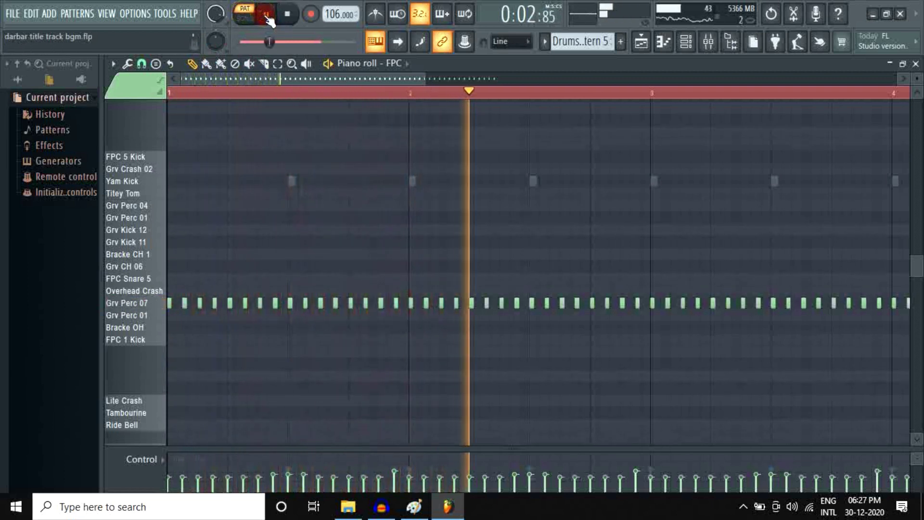
{"action": "key", "text": "space"}
{"action": "key", "text": "space"}
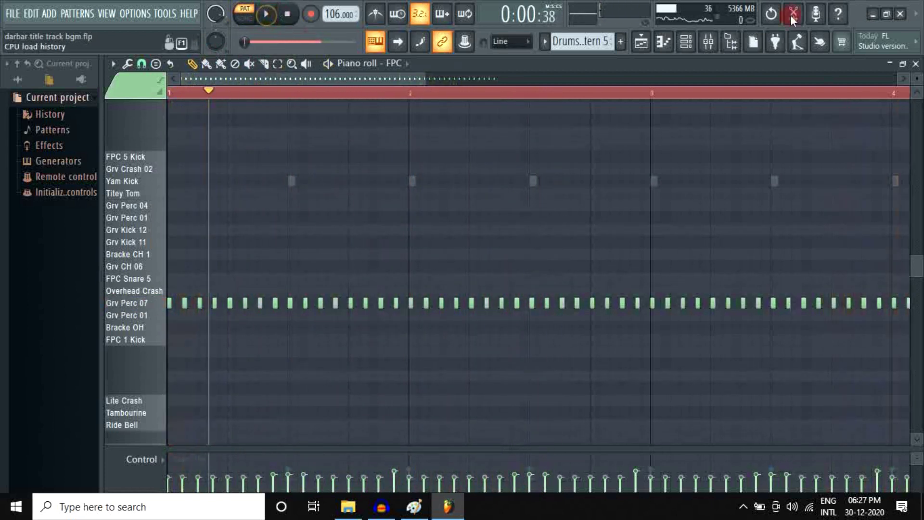
{"action": "left_click", "coordinate": [915, 63]}
- Show all browser content and examine the sample folders in the Drums pack
{"action": "left_click", "coordinate": [17, 80]}
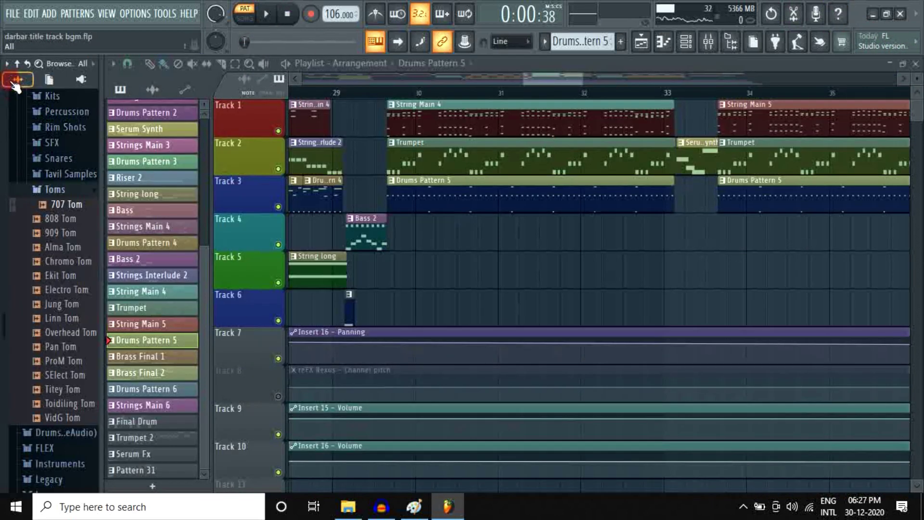
{"action": "scroll", "coordinate": [52, 211], "scroll_direction": "up", "scroll_amount": 4}
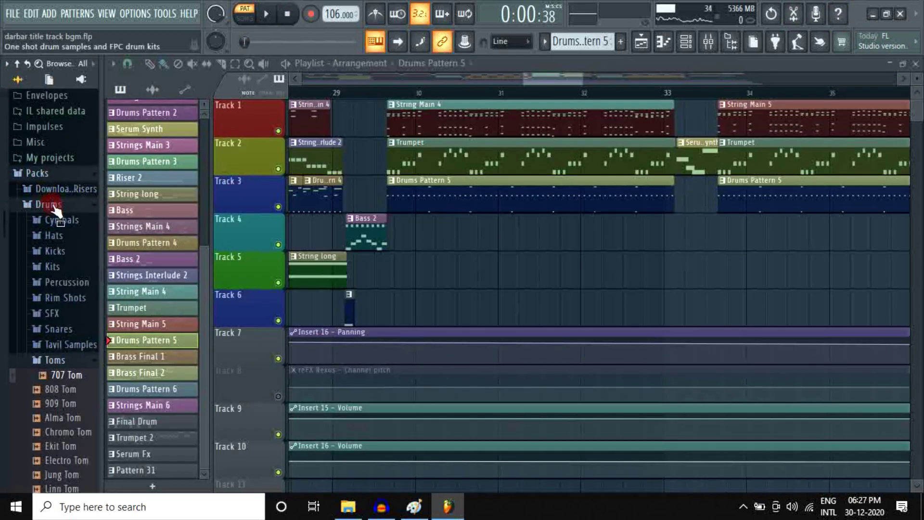
{"action": "scroll", "coordinate": [66, 344], "scroll_direction": "down", "scroll_amount": 2}
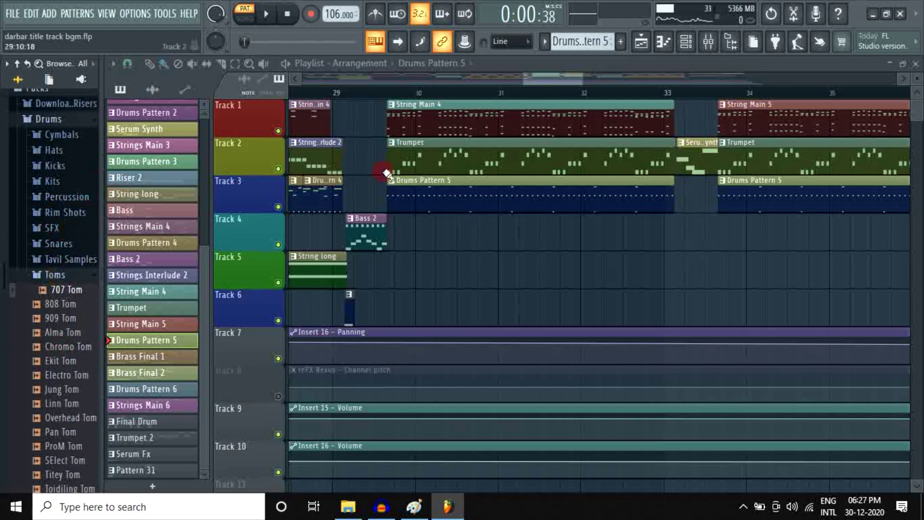
- Play the arrangement up to the Strings Main 6 clip, open its Kontakt notes and play them in pattern mode
{"action": "left_click", "coordinate": [265, 18]}
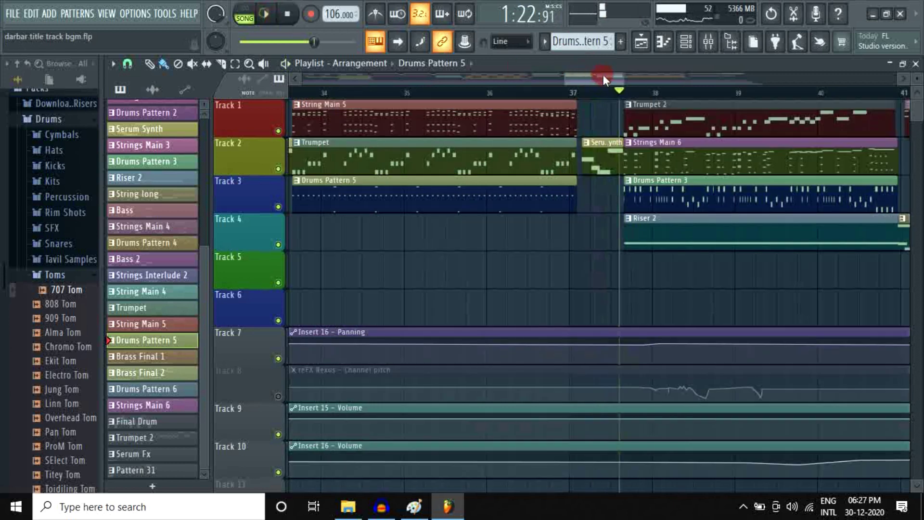
{"action": "key", "text": "space"}
{"action": "double_click", "coordinate": [569, 164]}
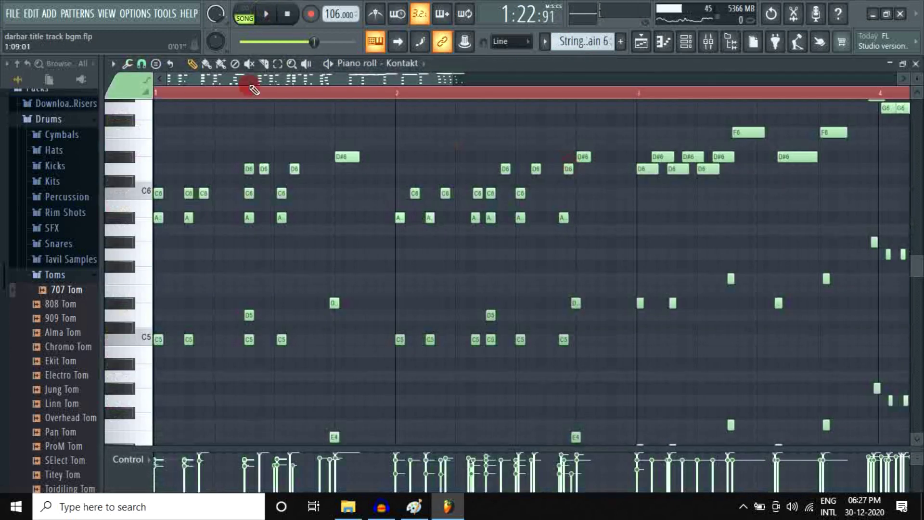
{"action": "left_click", "coordinate": [246, 17]}
{"action": "left_click", "coordinate": [265, 14]}
{"action": "scroll", "coordinate": [354, 185], "scroll_direction": "down", "scroll_amount": 1}
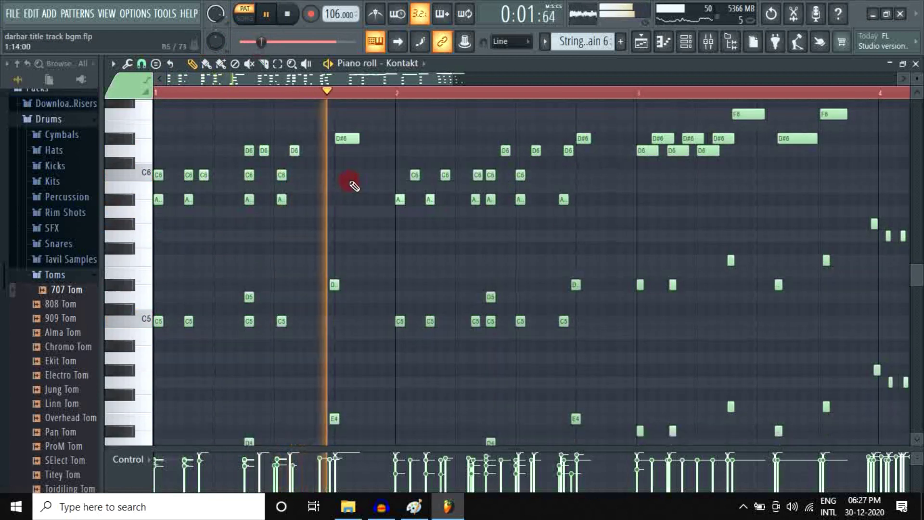
{"action": "scroll", "coordinate": [356, 190], "scroll_direction": "up", "scroll_amount": 3}
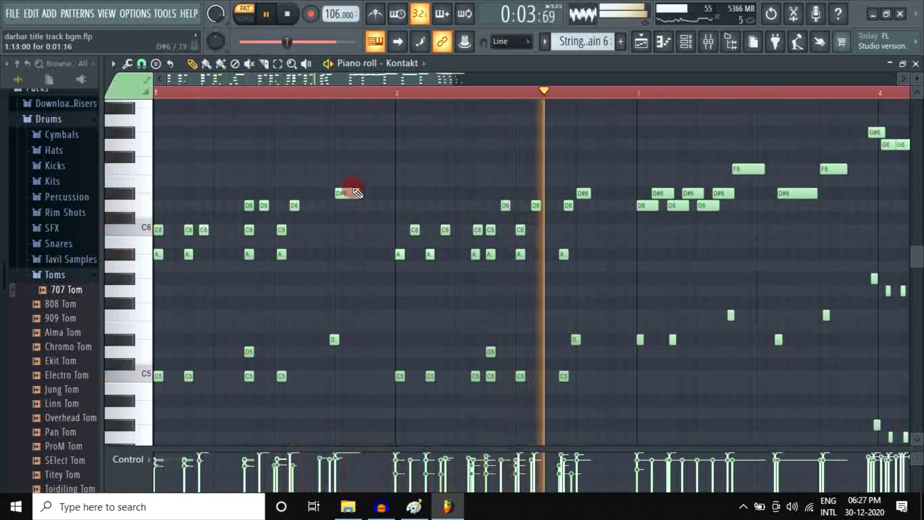
{"action": "scroll", "coordinate": [352, 187], "scroll_direction": "down", "scroll_amount": 2}
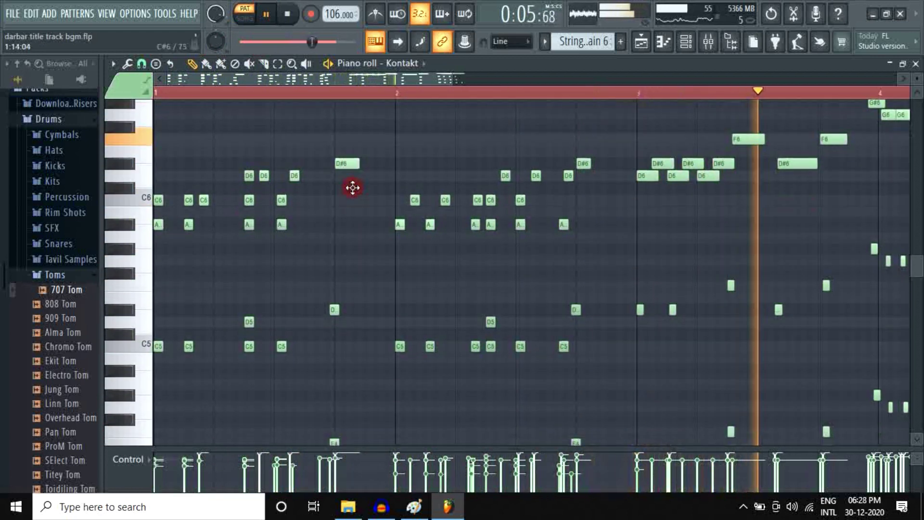
{"action": "scroll", "coordinate": [352, 188], "scroll_direction": "down", "scroll_amount": 1}
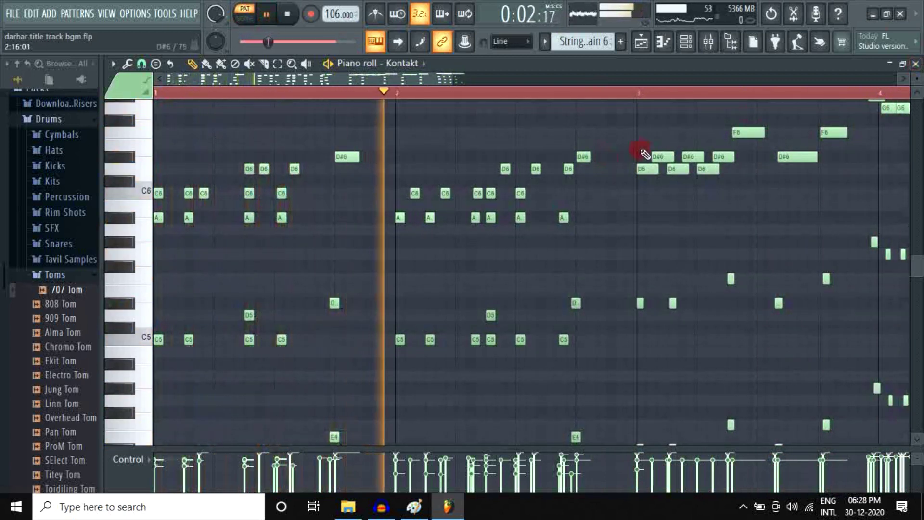
{"action": "scroll", "coordinate": [656, 178], "scroll_direction": "up", "scroll_amount": 2}
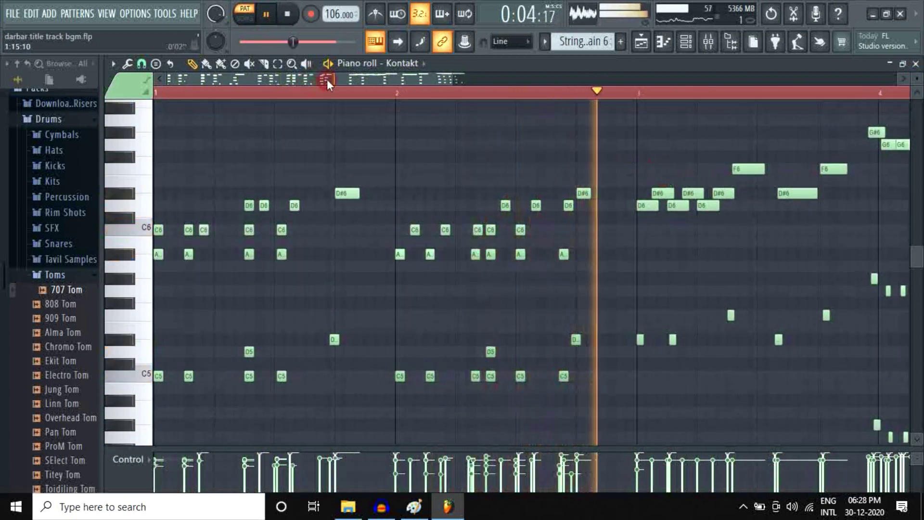
- Play the arrangement from the Strings Main 6 section up to the Final Drum clip in bar 48 and pause
{"action": "left_click", "coordinate": [248, 38]}
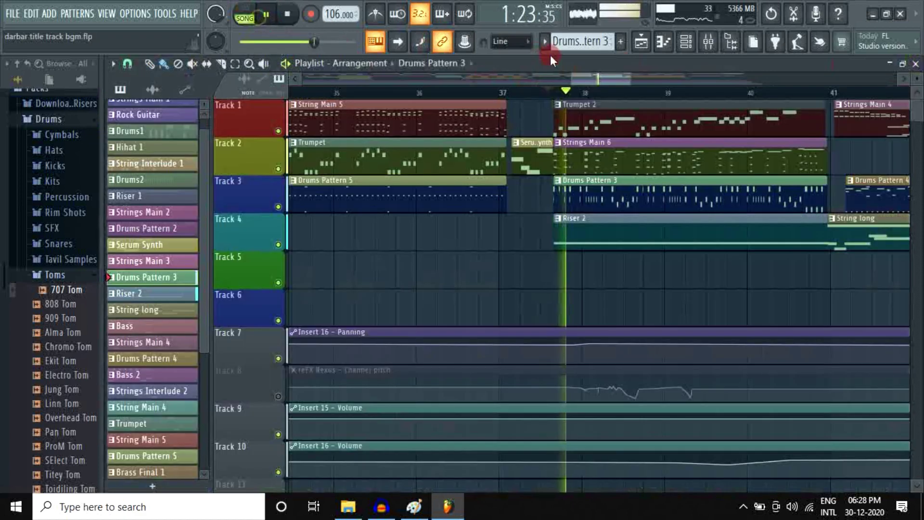
{"action": "left_click_drag", "start_coordinate": [597, 79], "coordinate": [628, 80]}
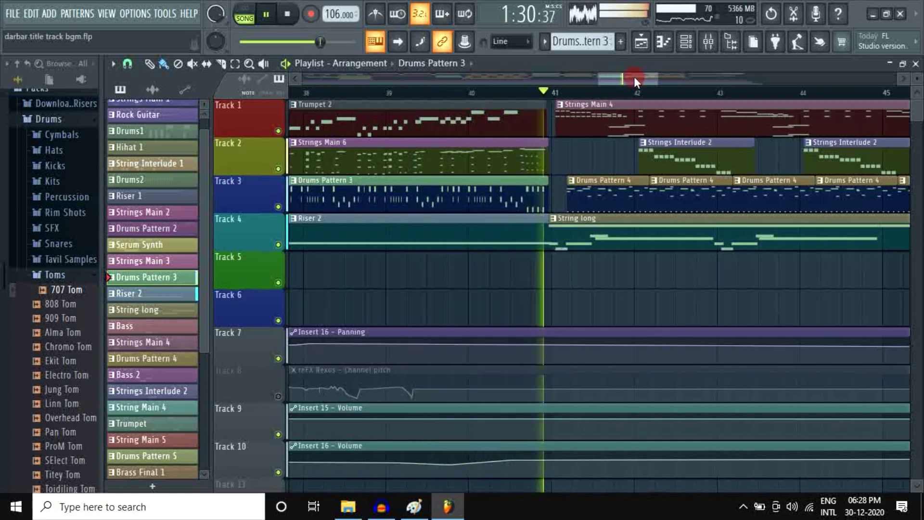
{"action": "left_click_drag", "start_coordinate": [626, 74], "coordinate": [644, 77]}
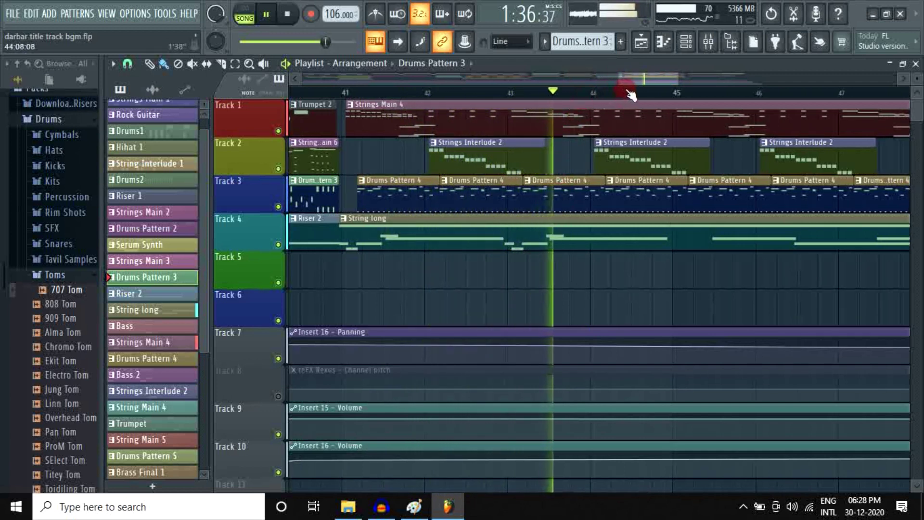
{"action": "left_click_drag", "start_coordinate": [643, 79], "coordinate": [681, 82]}
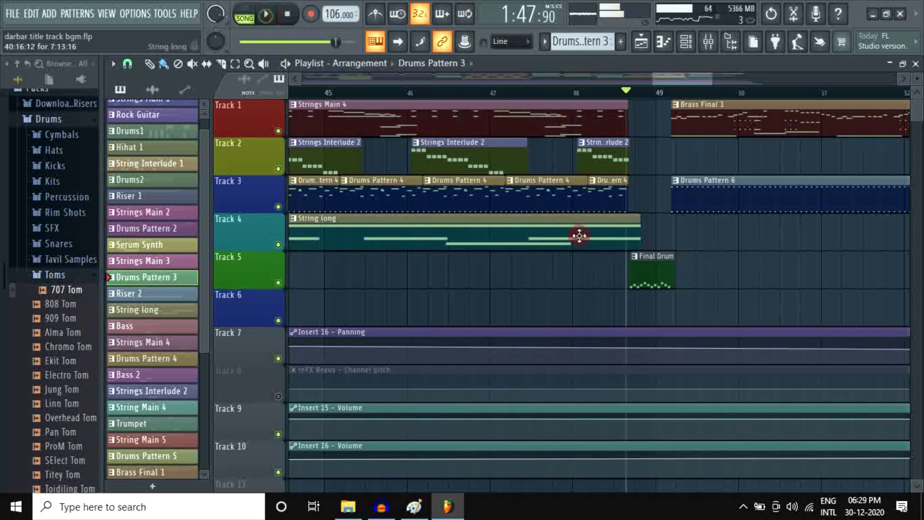
- Open the Final Drum clip's FPC #2 tom notes, play them and return to the playlist
{"action": "double_click", "coordinate": [636, 275]}
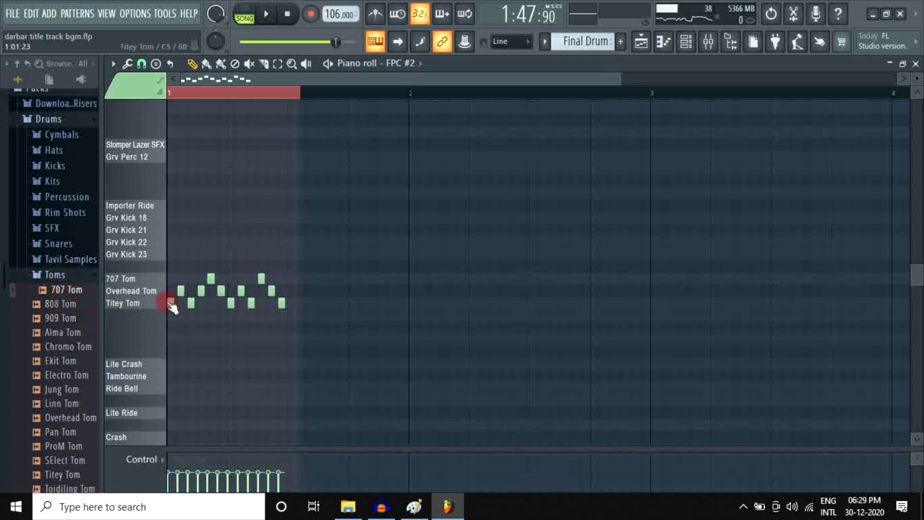
{"action": "left_click", "coordinate": [265, 15]}
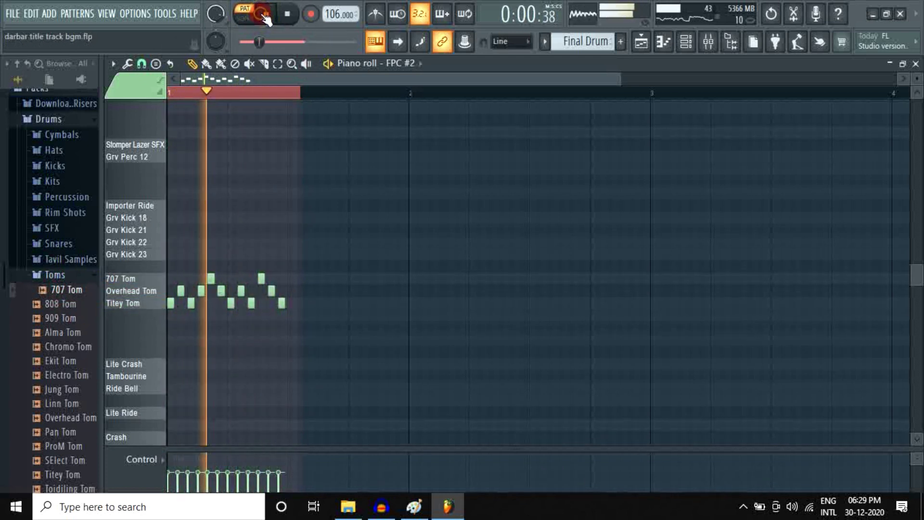
{"action": "left_click", "coordinate": [264, 14]}
{"action": "key", "text": "F5"}
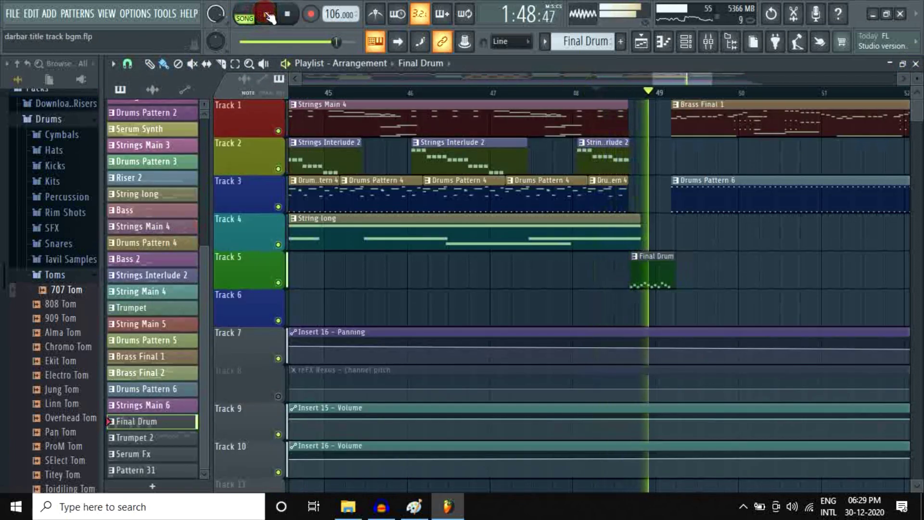
- Open the Brass Final 1 clip's reFX Nexus notes and play them in pattern mode, examining the high and low notes
{"action": "double_click", "coordinate": [680, 134]}
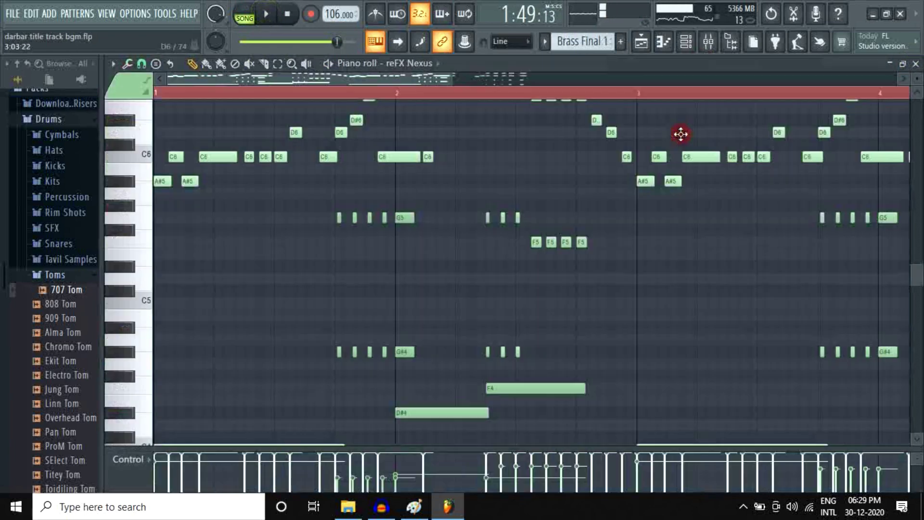
{"action": "scroll", "coordinate": [236, 168], "scroll_direction": "up", "scroll_amount": 3}
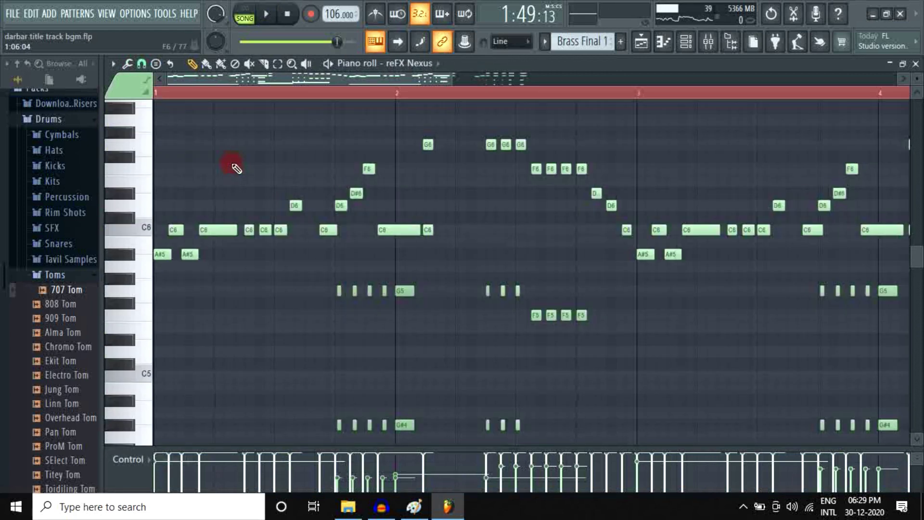
{"action": "left_click", "coordinate": [254, 10]}
{"action": "key", "text": "space"}
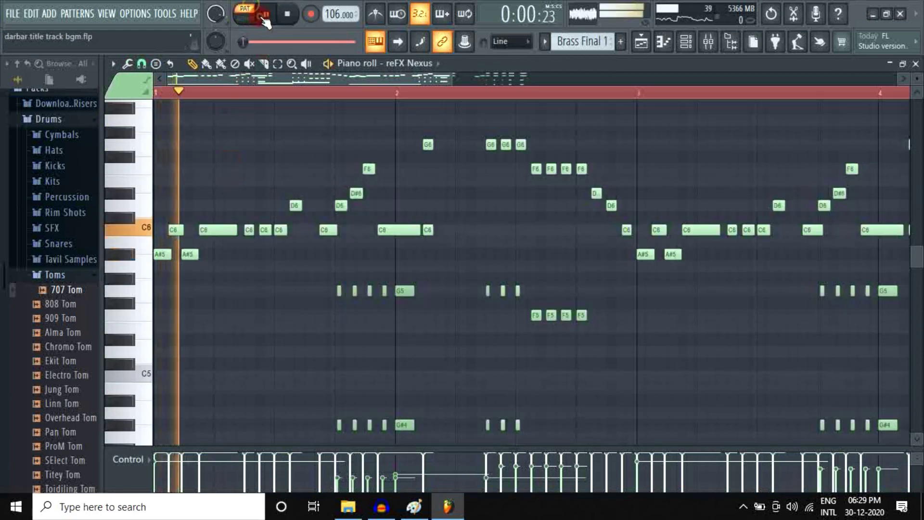
{"action": "scroll", "coordinate": [432, 224], "scroll_direction": "down", "scroll_amount": 4}
{"action": "scroll", "coordinate": [429, 221], "scroll_direction": "down", "scroll_amount": 4}
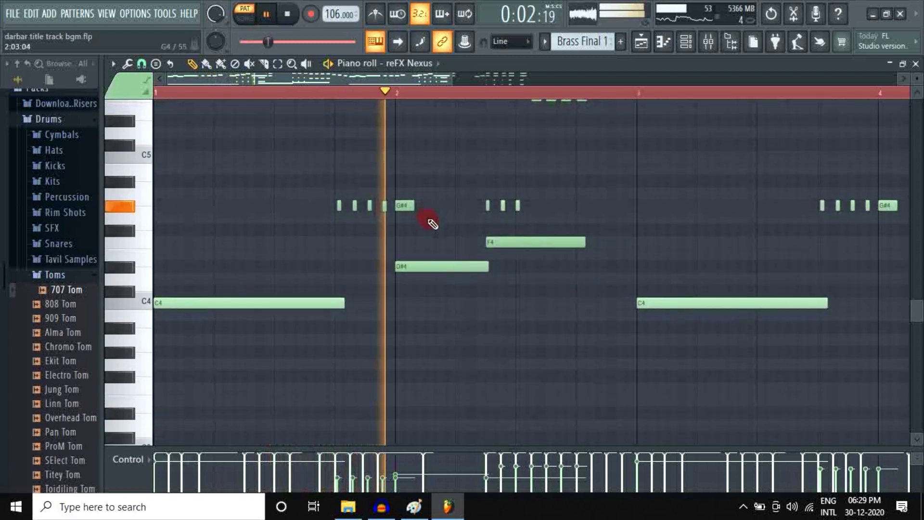
{"action": "scroll", "coordinate": [427, 221], "scroll_direction": "up", "scroll_amount": 4}
{"action": "scroll", "coordinate": [454, 248], "scroll_direction": "up", "scroll_amount": 4}
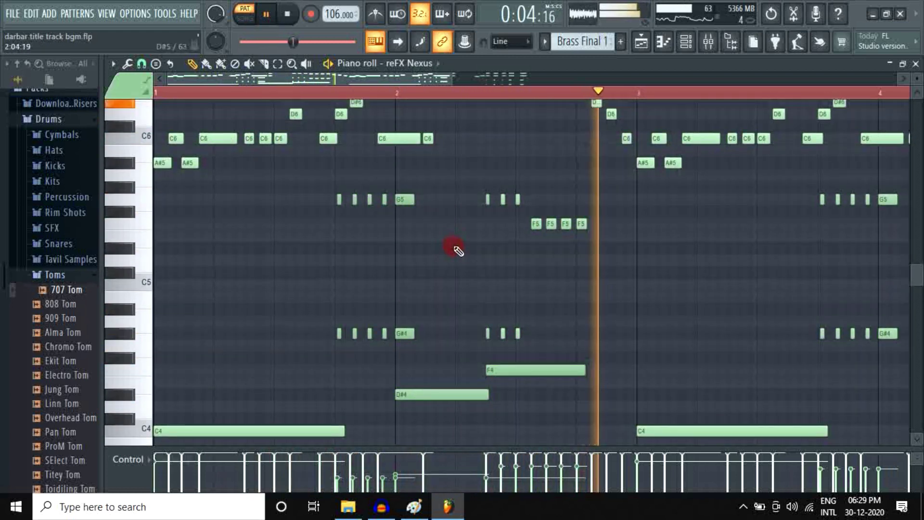
{"action": "scroll", "coordinate": [448, 249], "scroll_direction": "down", "scroll_amount": 1}
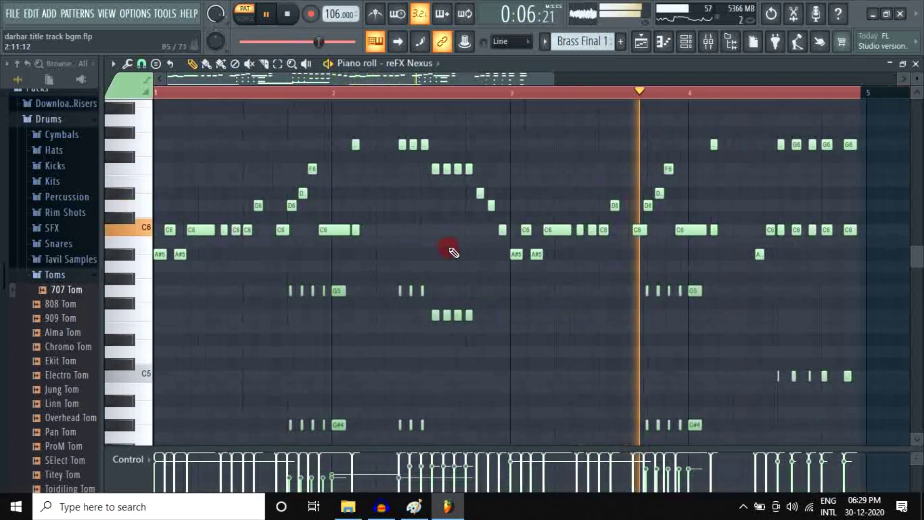
{"action": "scroll", "coordinate": [629, 284], "scroll_direction": "down", "scroll_amount": 2}
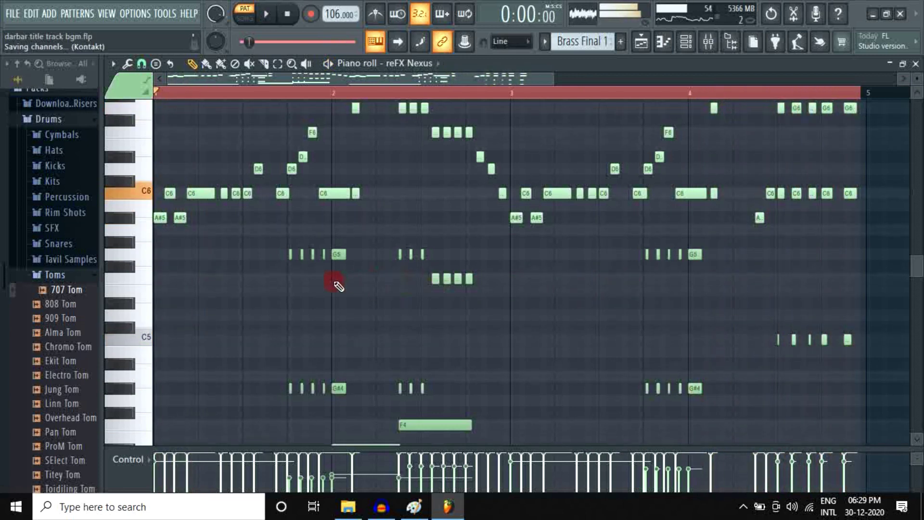
- Return to the playlist, open the Brass Final 2 clip's reFX Nexus notes and play them in pattern mode
{"action": "left_click", "coordinate": [902, 63]}
{"action": "left_click", "coordinate": [855, 94]}
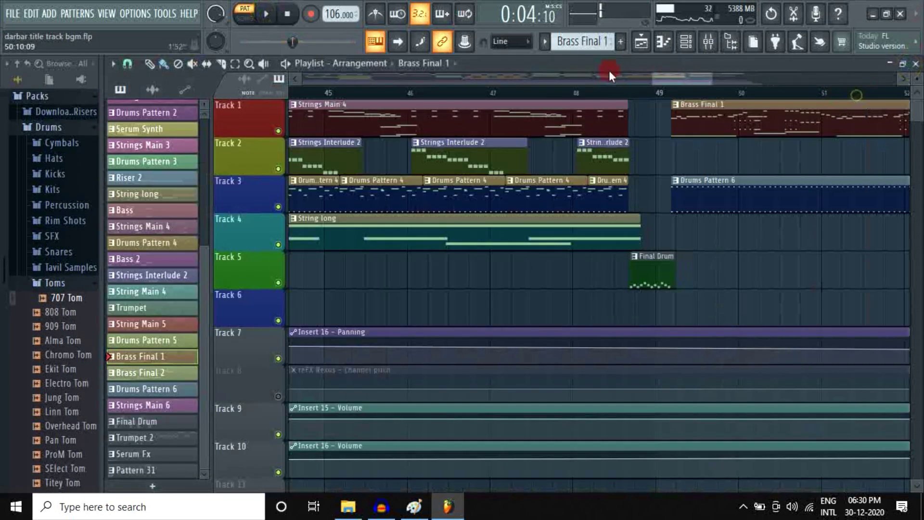
{"action": "left_click_drag", "start_coordinate": [679, 79], "coordinate": [718, 85]}
{"action": "double_click", "coordinate": [702, 113]}
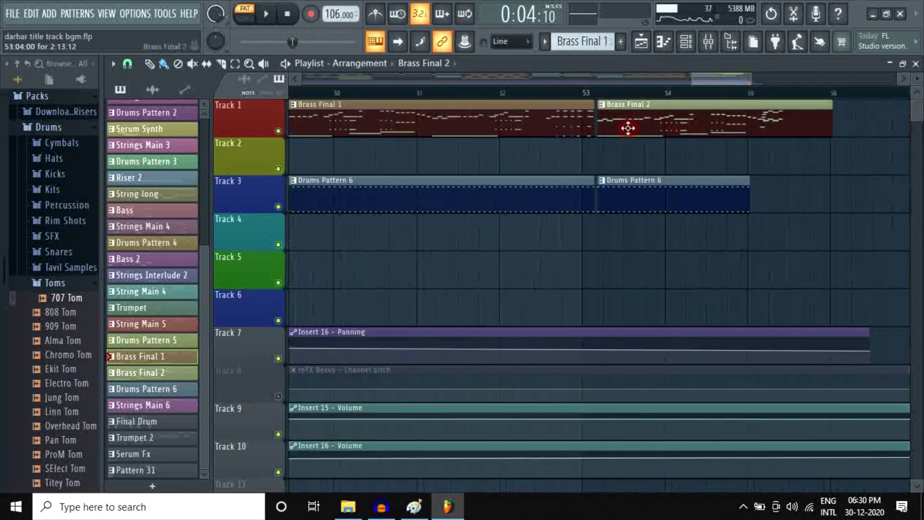
{"action": "key", "text": "space"}
{"action": "scroll", "coordinate": [306, 145], "scroll_direction": "up", "scroll_amount": 3}
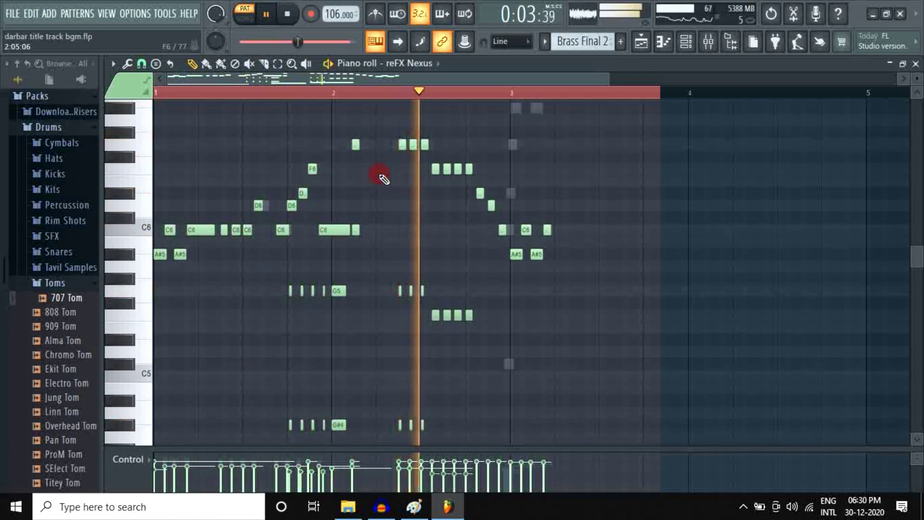
- Pause playback and show the Kontakt channel's notes in the Brass Final 2 pattern
{"action": "left_click", "coordinate": [291, 24]}
{"action": "left_click", "coordinate": [423, 64]}
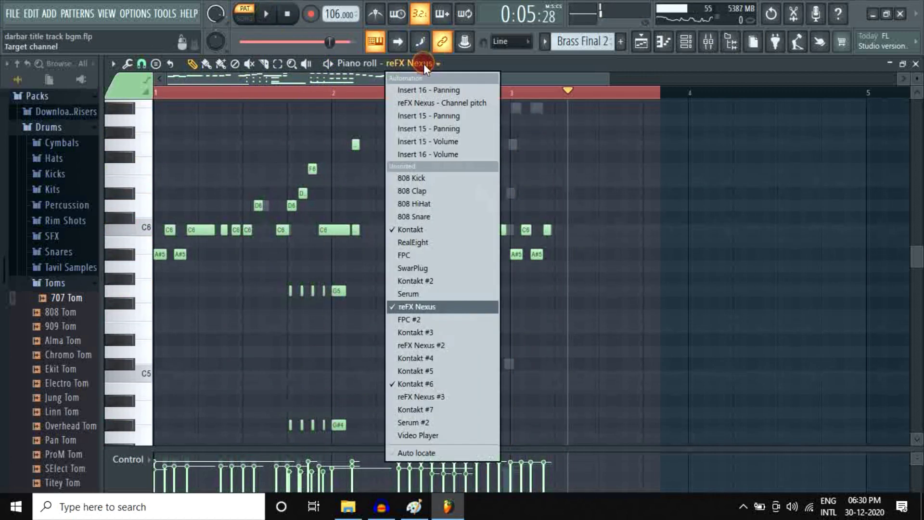
{"action": "left_click", "coordinate": [437, 229]}
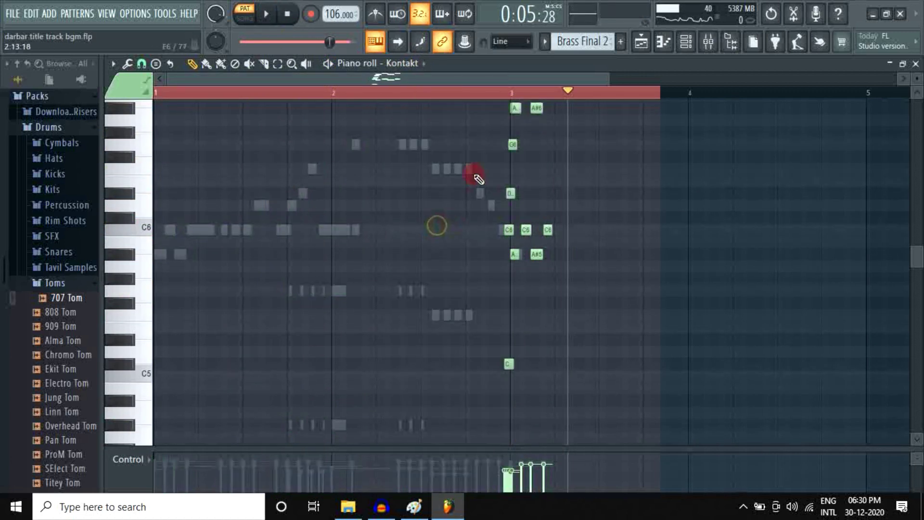
{"action": "scroll", "coordinate": [473, 144], "scroll_direction": "up", "scroll_amount": 2}
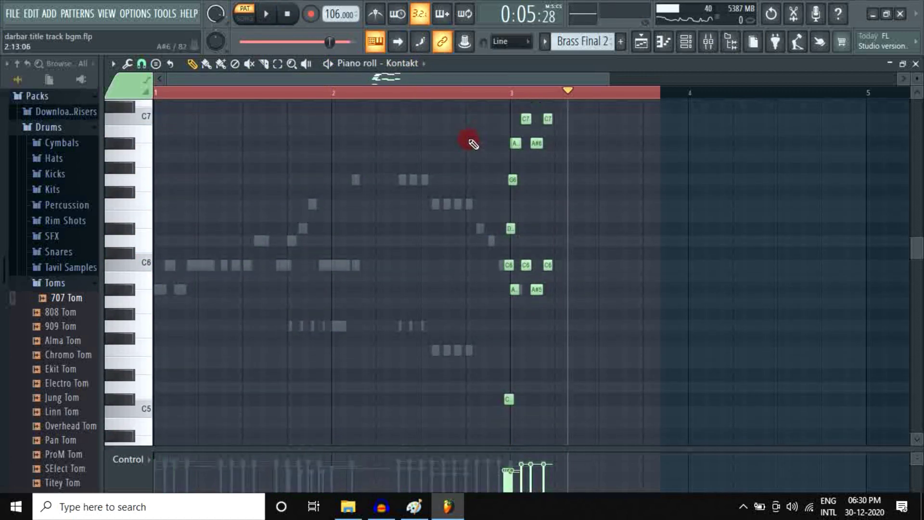
- Play the arrangement in song mode through the Brass Final 2 clip and pause near the end of bar 55
{"action": "left_click", "coordinate": [269, 13]}
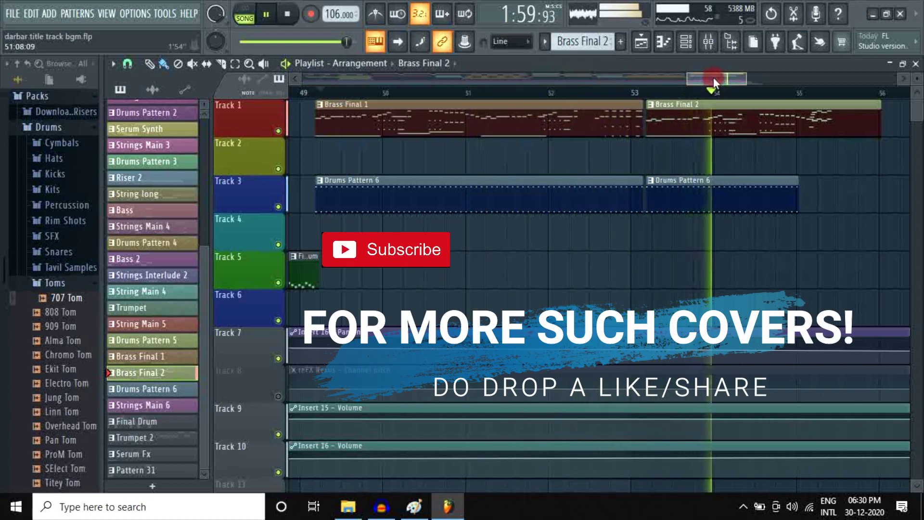
{"action": "left_click_drag", "start_coordinate": [713, 77], "coordinate": [720, 75]}
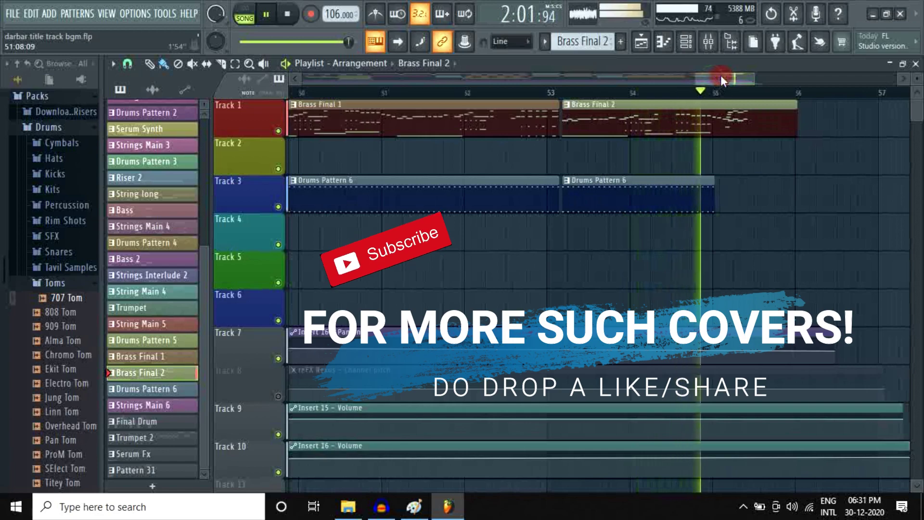
{"action": "left_click", "coordinate": [267, 15]}
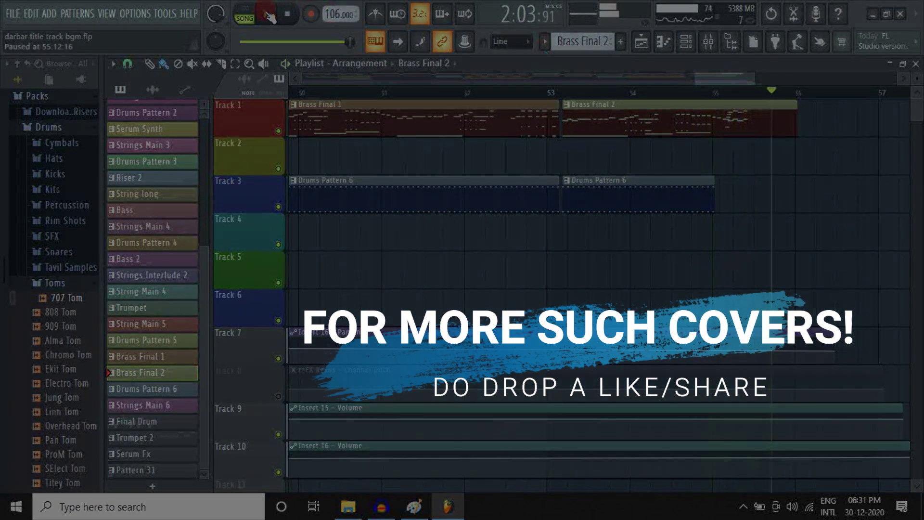